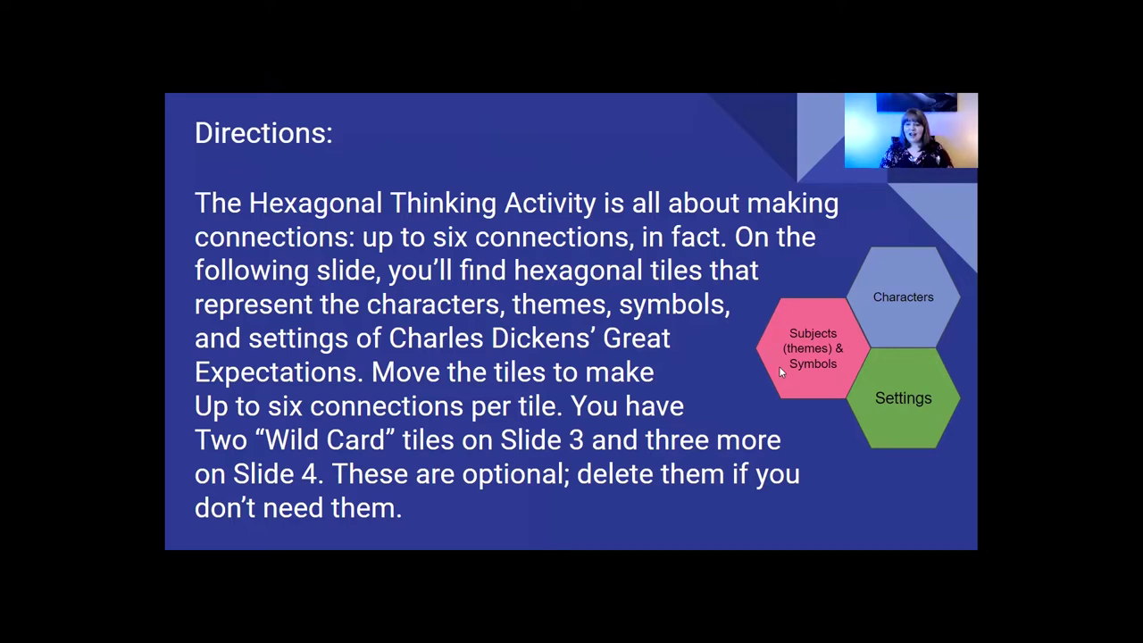
# Step: Advance to the hexagon tiles and wild-card slides, exit the slideshow, and select slide 3
pyautogui.press('Right')
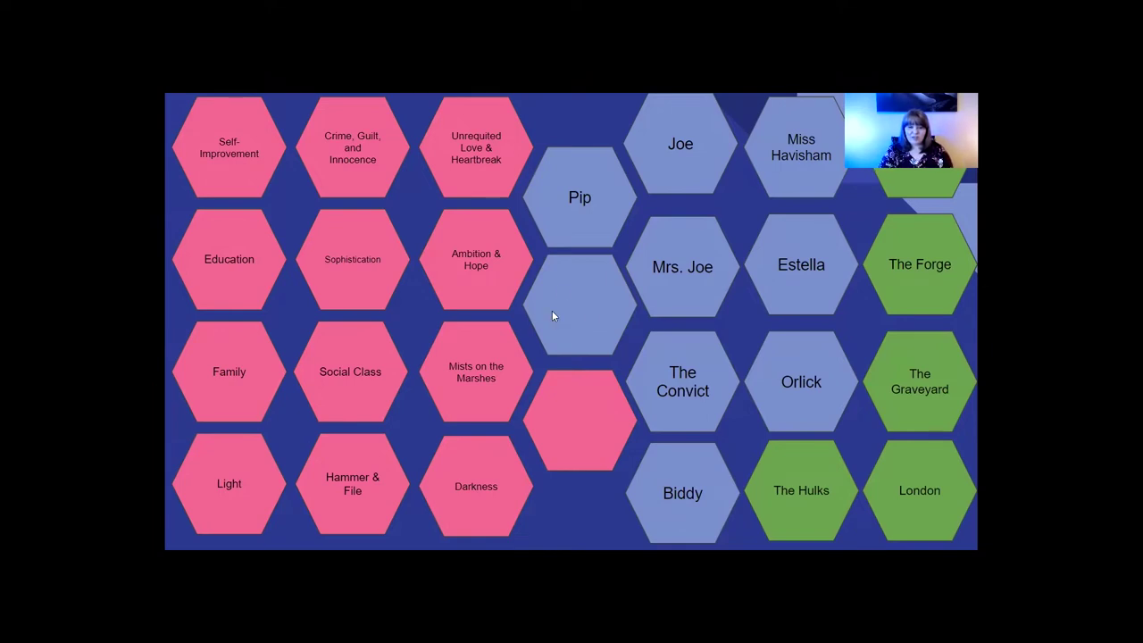
pyautogui.click(600, 325)
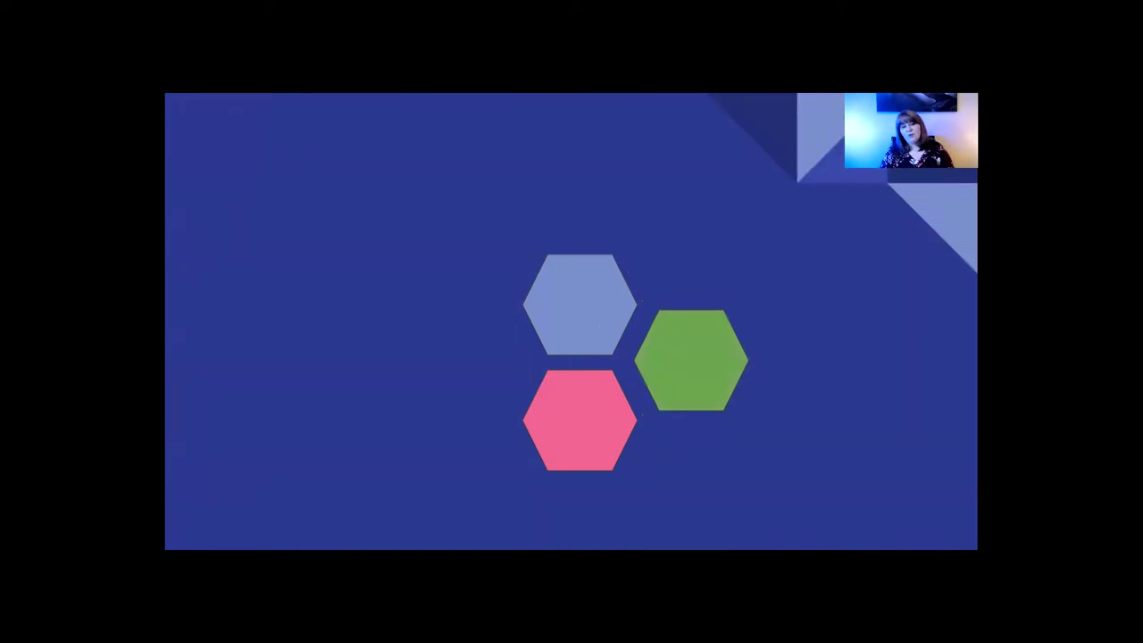
pyautogui.press('Escape')
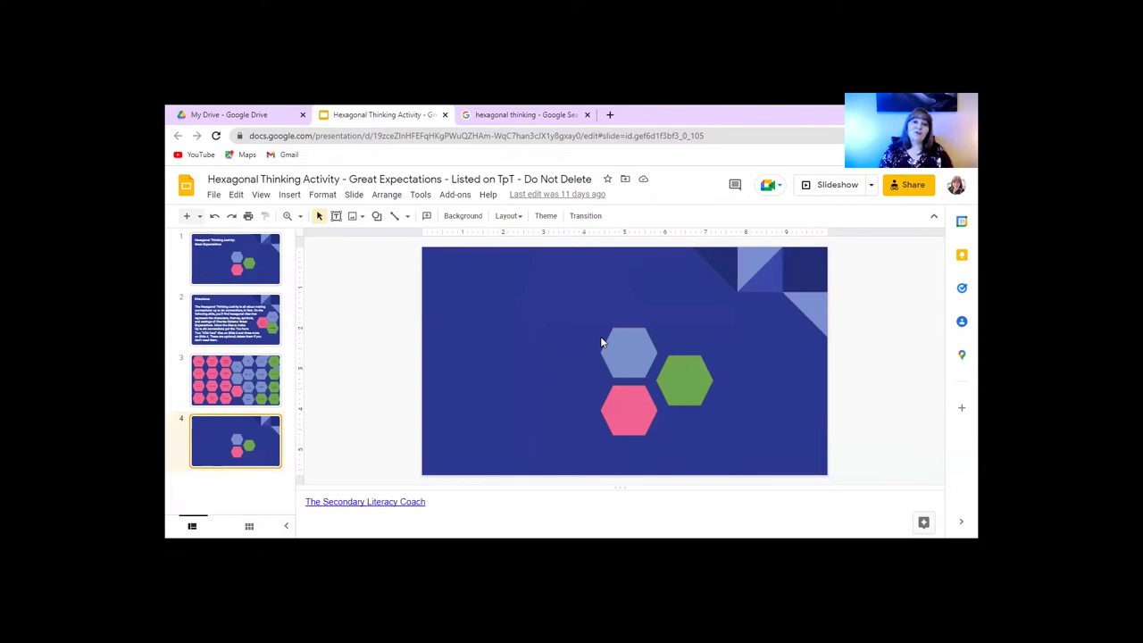
pyautogui.click(239, 393)
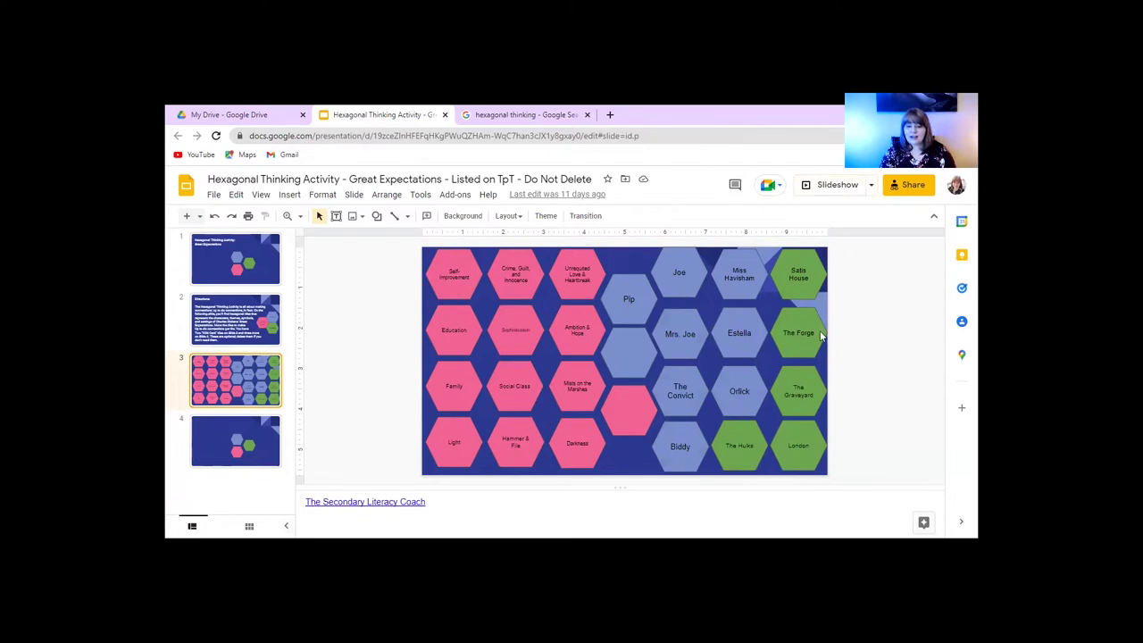
# Step: Park the blank blue and pink hexagons off the slide edge and reposition the Pip and Social Class tiles
pyautogui.moveTo(630, 355); pyautogui.dragTo(896, 342)
pyautogui.moveTo(637, 420); pyautogui.dragTo(892, 409)
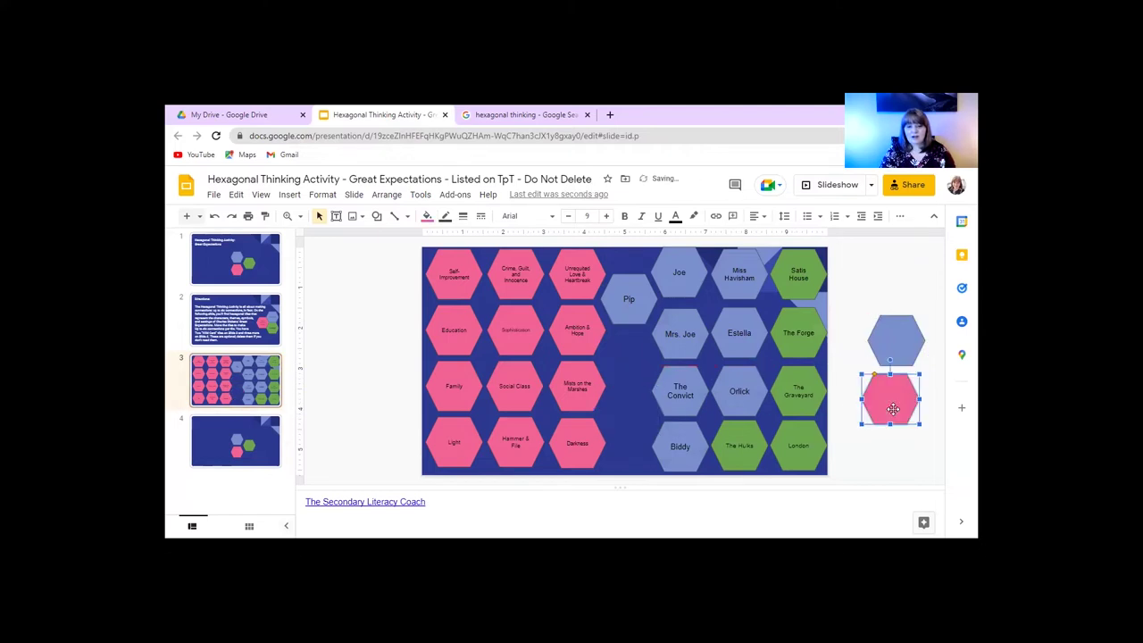
pyautogui.click(629, 315)
pyautogui.moveTo(628, 331); pyautogui.dragTo(392, 329)
pyautogui.click(512, 385)
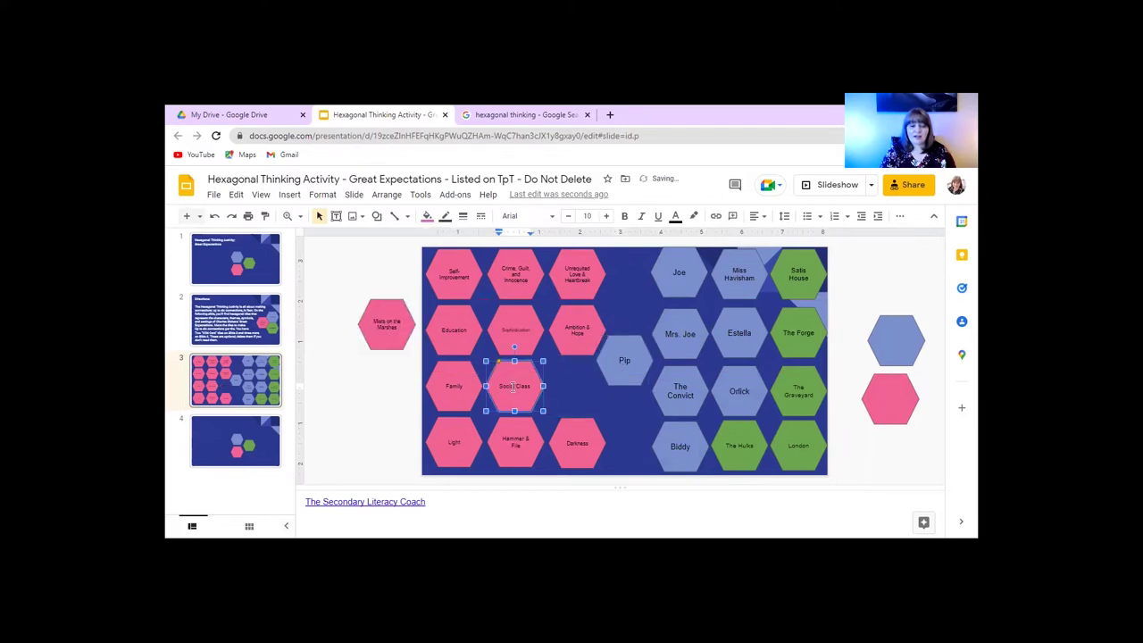
pyautogui.moveTo(522, 375); pyautogui.dragTo(587, 367)
pyautogui.click(649, 406)
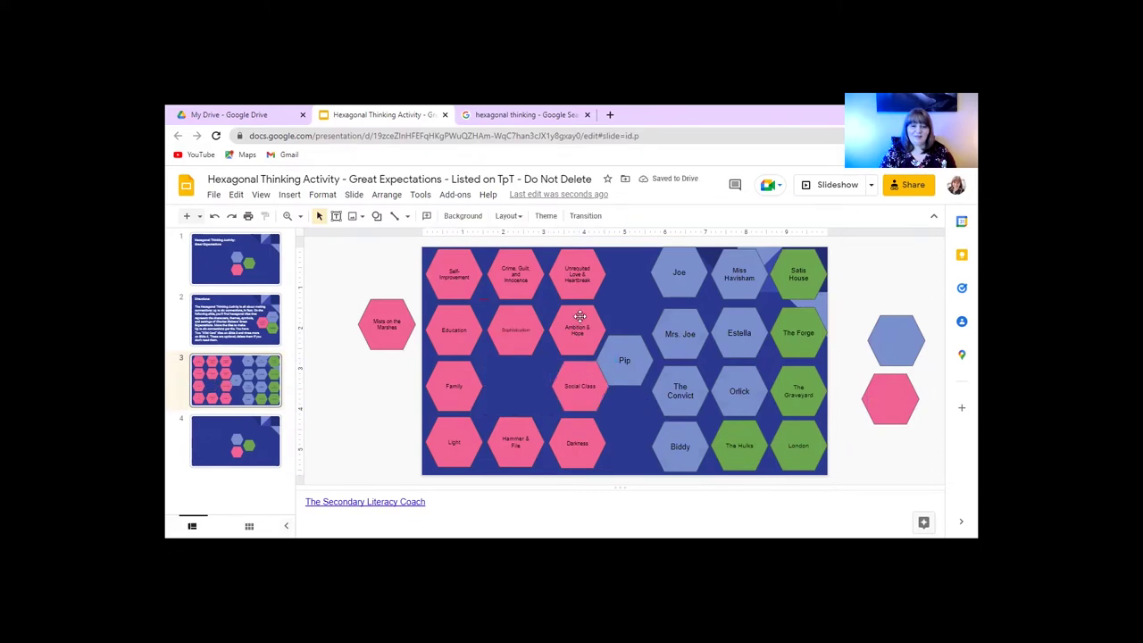
# Step: Shift the Ambition & Hope, Unrequited Love & Heartbreak and Estella tiles into new positions
pyautogui.rightClick(616, 310)
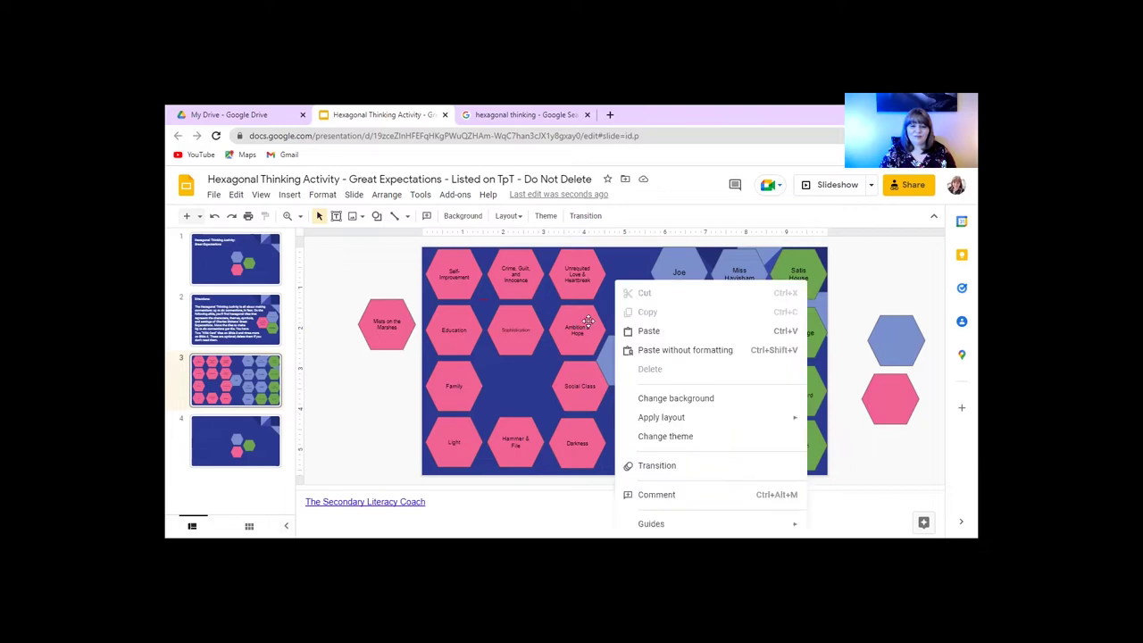
pyautogui.click(583, 321)
pyautogui.moveTo(584, 321); pyautogui.dragTo(630, 300)
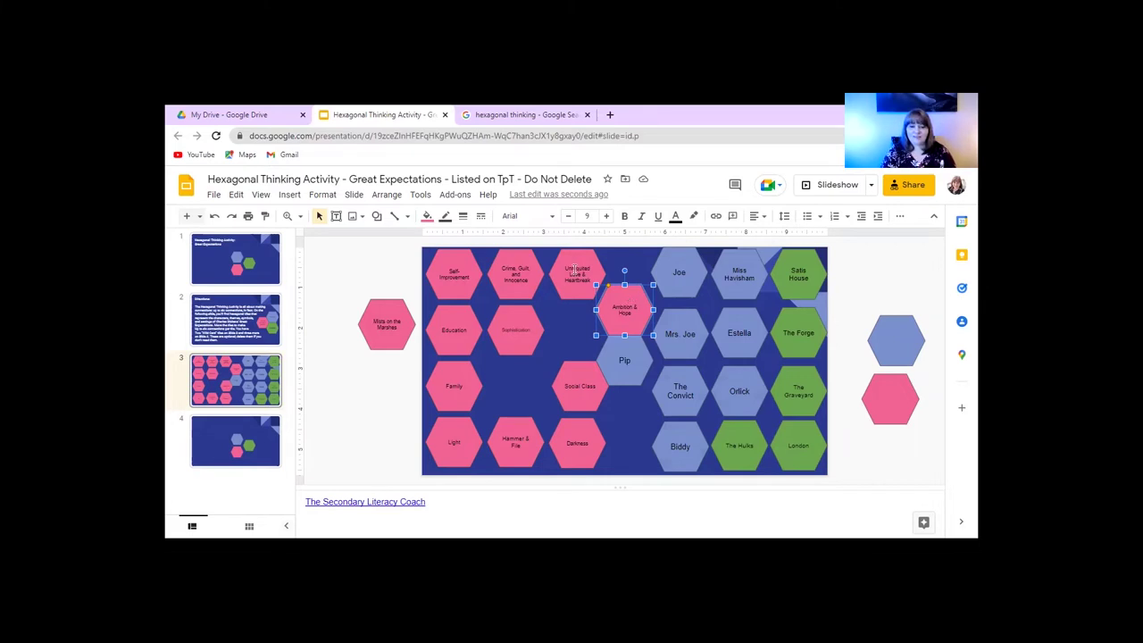
pyautogui.moveTo(574, 266); pyautogui.dragTo(580, 324)
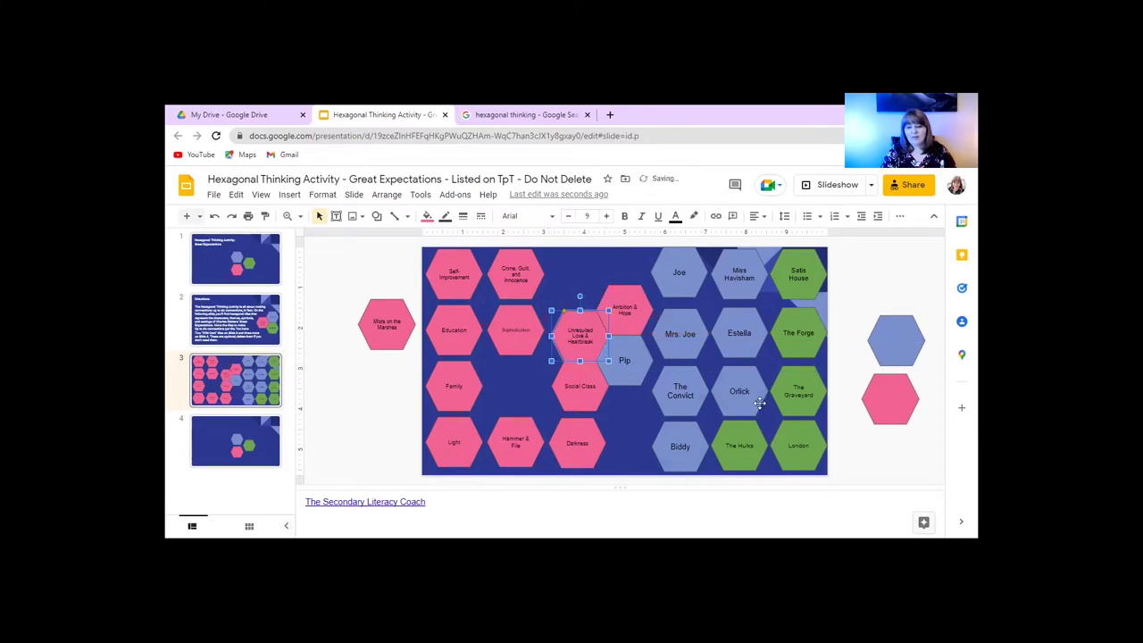
pyautogui.moveTo(735, 339); pyautogui.dragTo(576, 295)
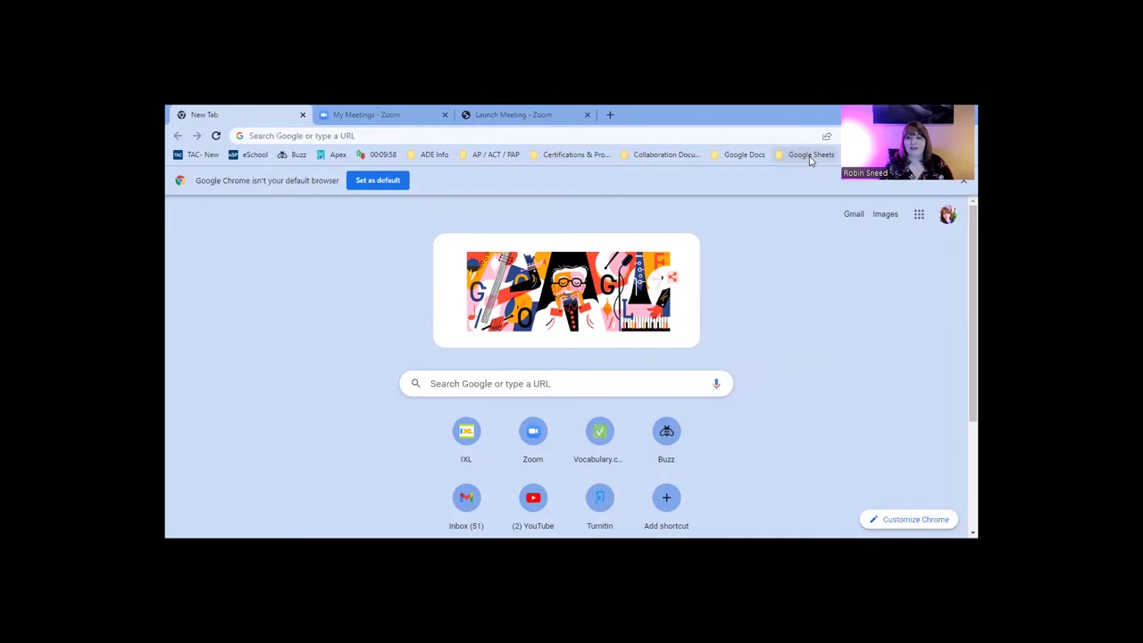
# Step: Create a new blank Google Slides presentation with four slides
pyautogui.click(920, 220)
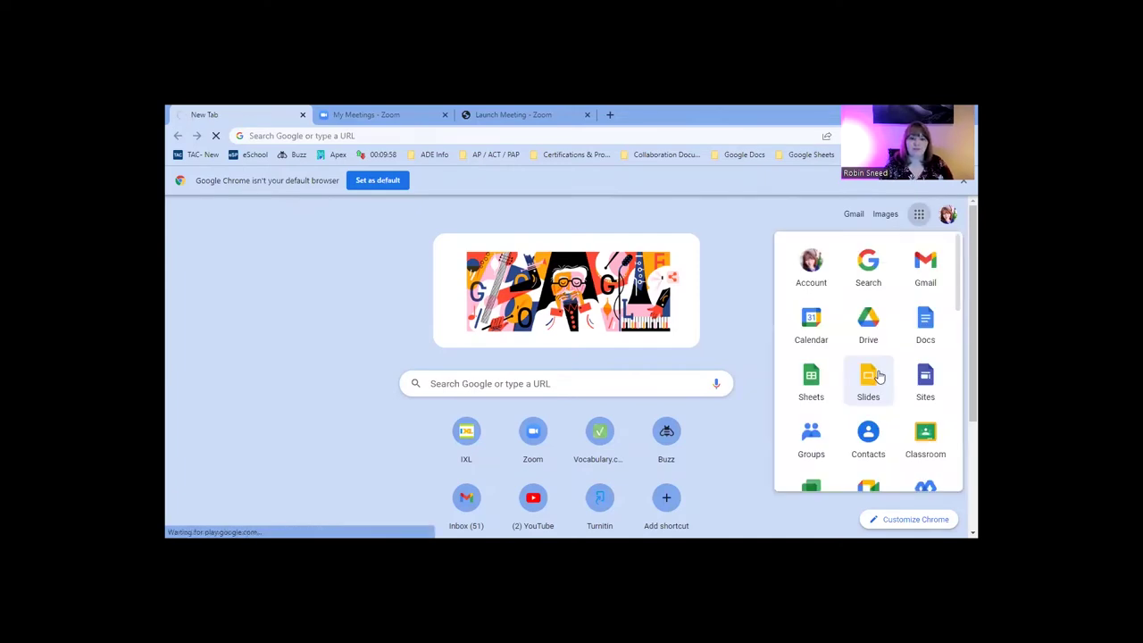
pyautogui.click(878, 375)
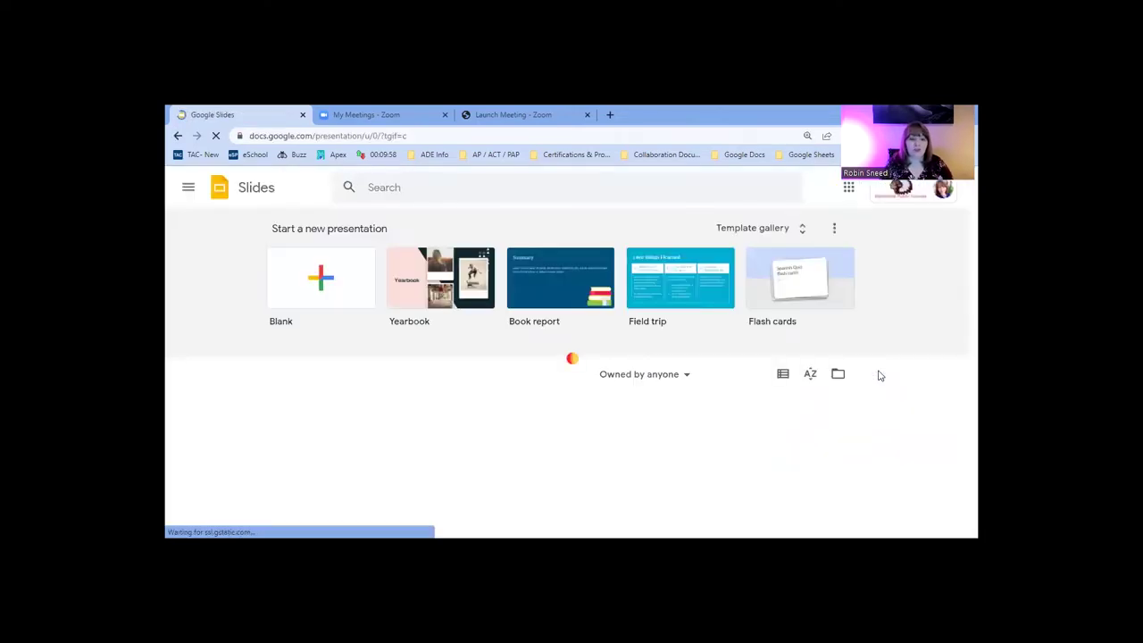
pyautogui.click(322, 284)
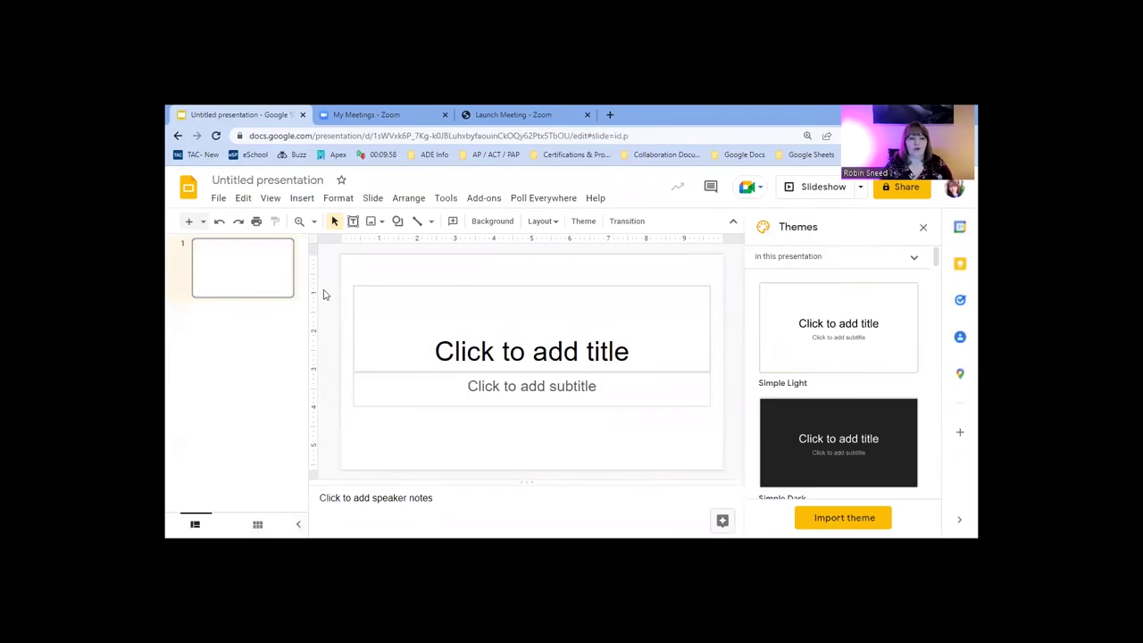
pyautogui.click(188, 221)
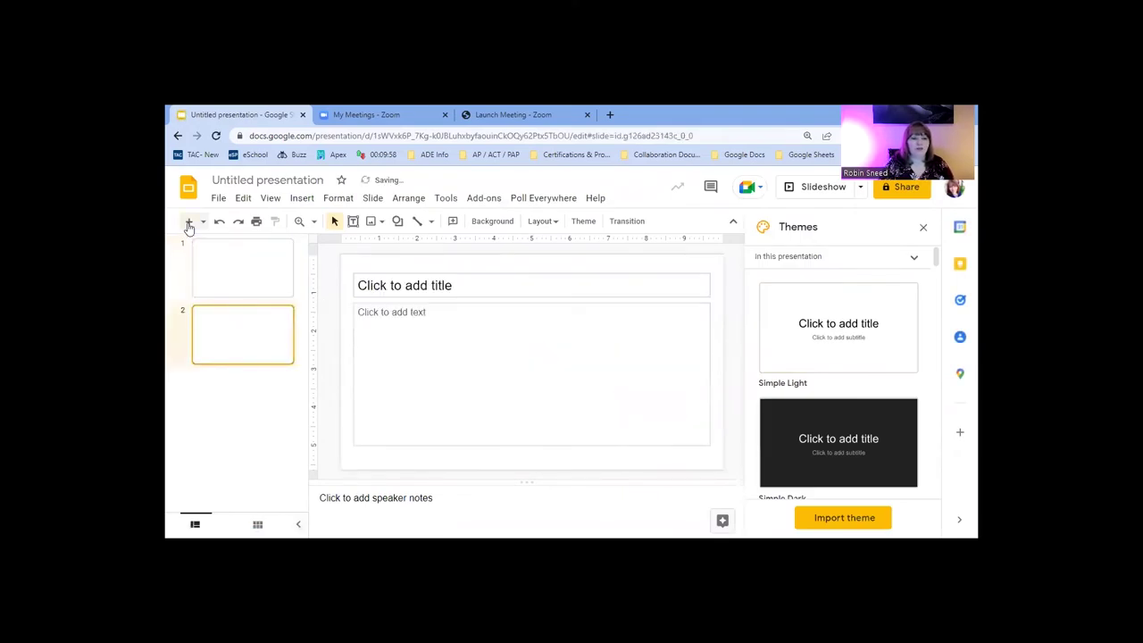
pyautogui.click(189, 223)
pyautogui.click(188, 223)
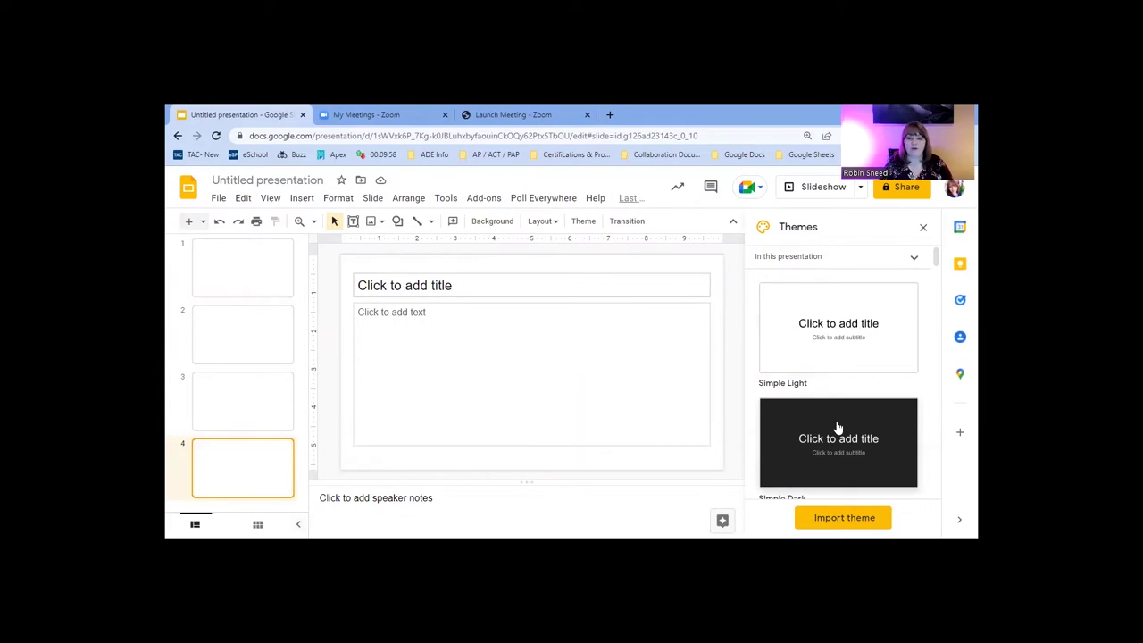
# Step: Apply the Simple Dark theme to the presentation and return to the first slide
pyautogui.scroll(-5, 837, 427)
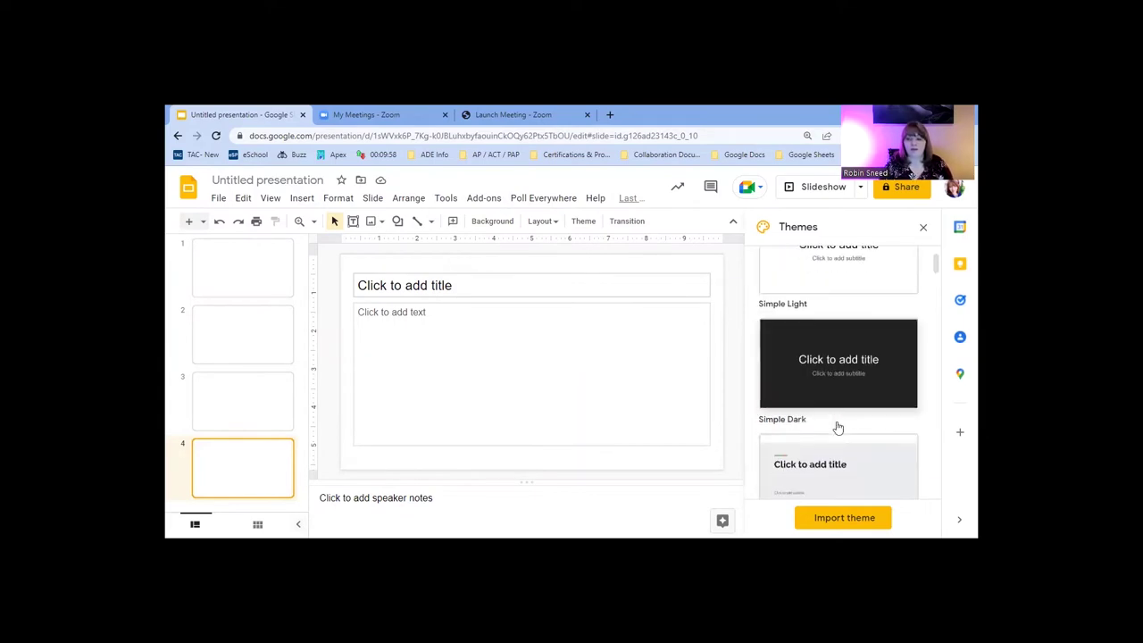
pyautogui.scroll(-5, 838, 427)
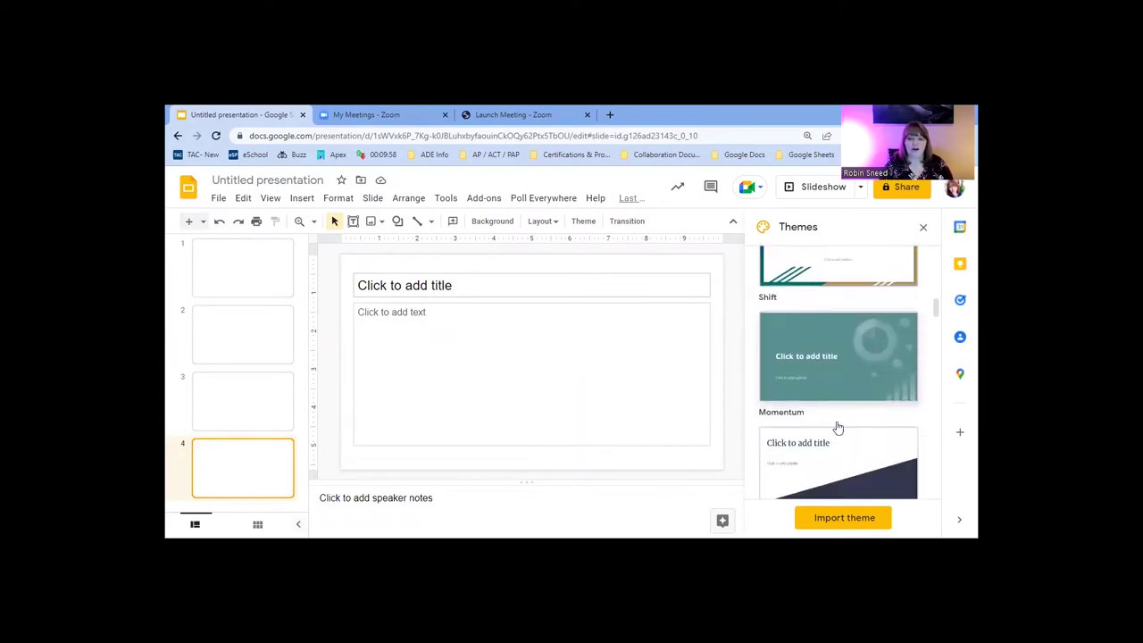
pyautogui.scroll(10, 837, 427)
pyautogui.scroll(1, 837, 427)
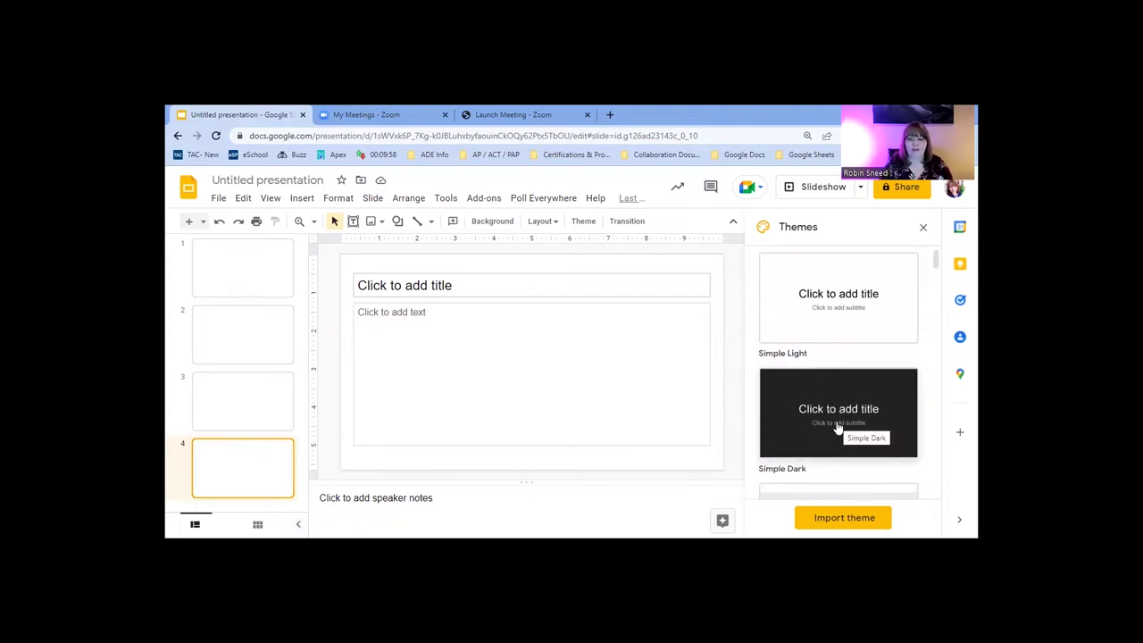
pyautogui.click(823, 425)
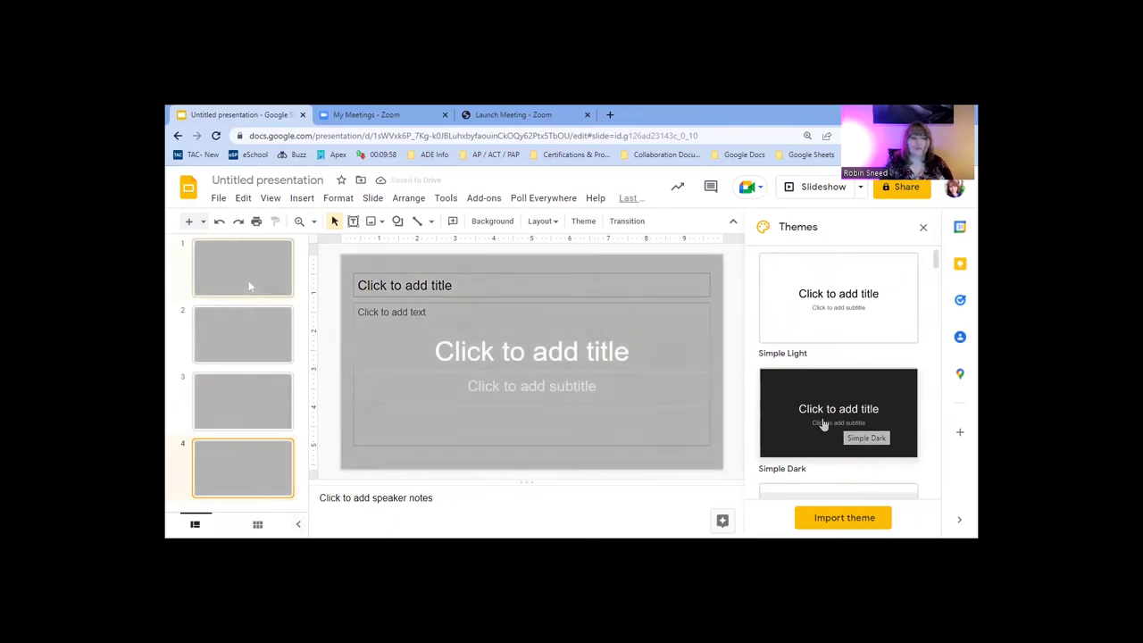
pyautogui.click(250, 286)
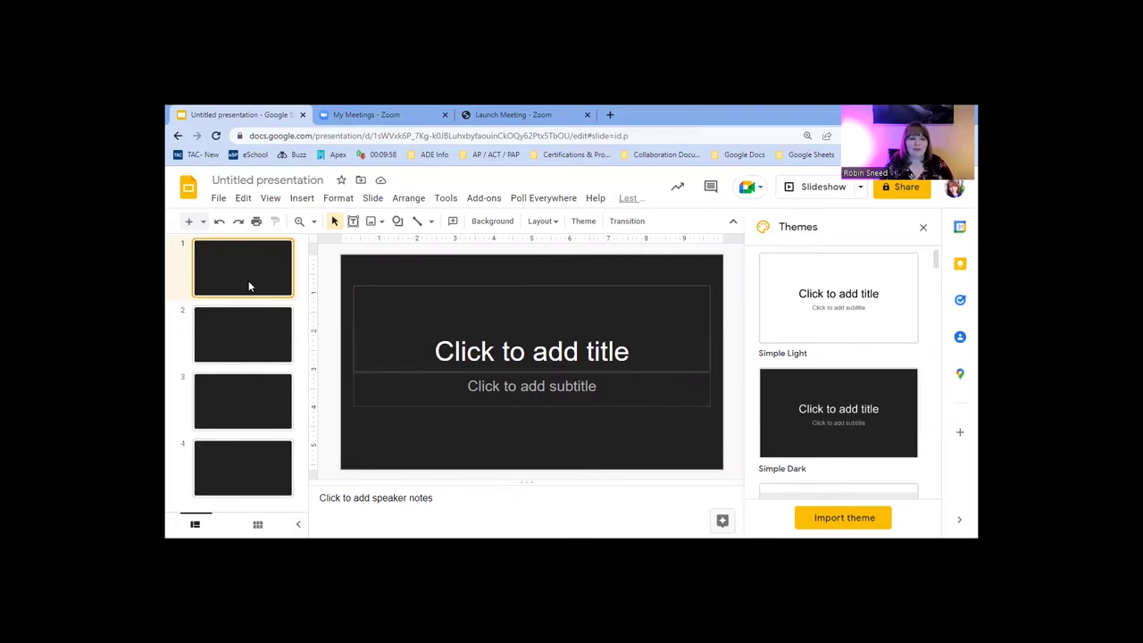
# Step: Enter 'Directions' as slide 2's title, then move on to slide 3
pyautogui.click(259, 336)
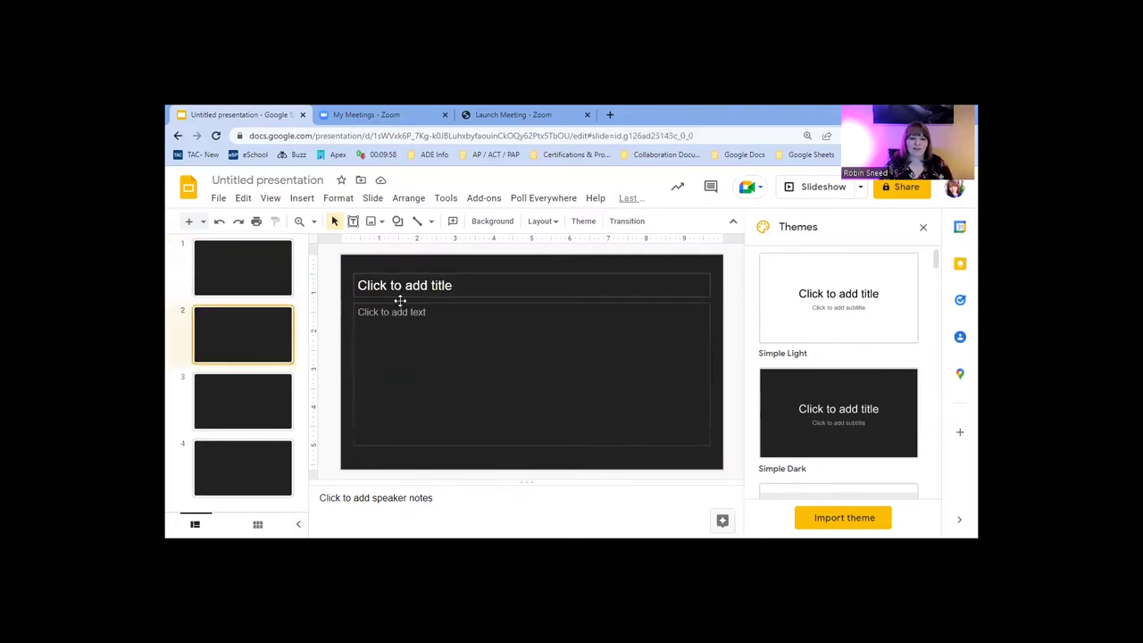
pyautogui.click(438, 289)
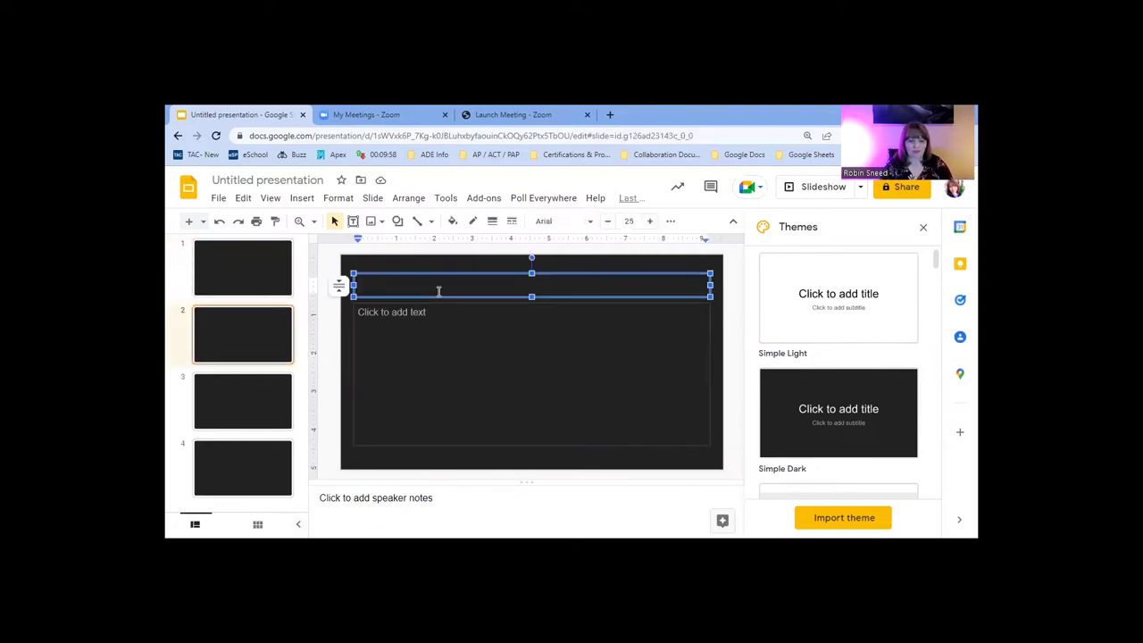
pyautogui.write('Directions')
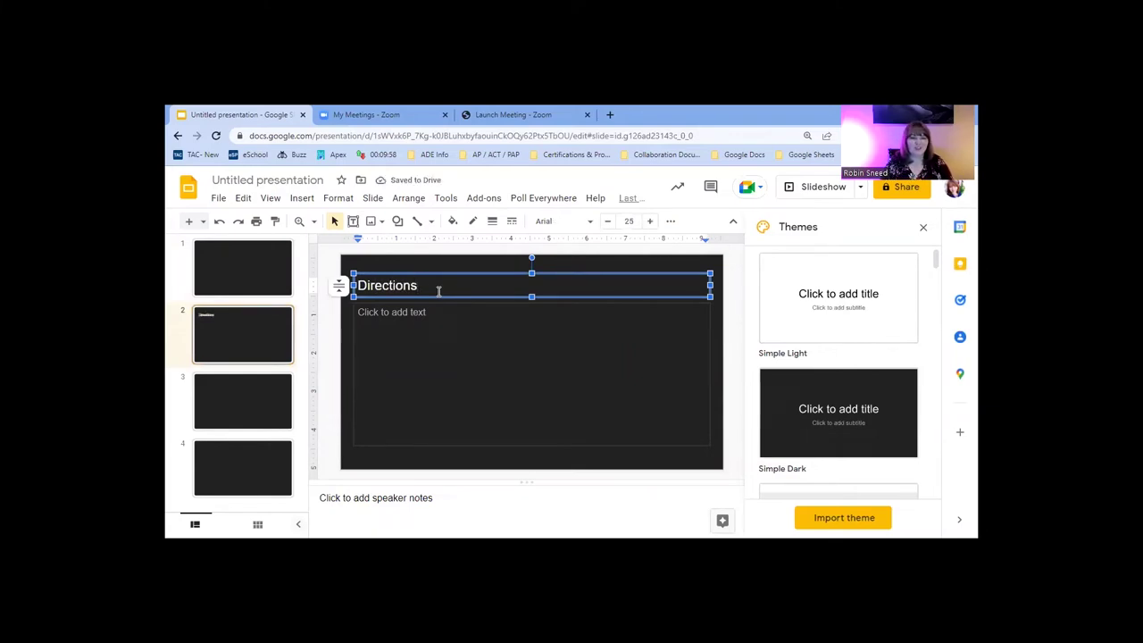
pyautogui.click(223, 397)
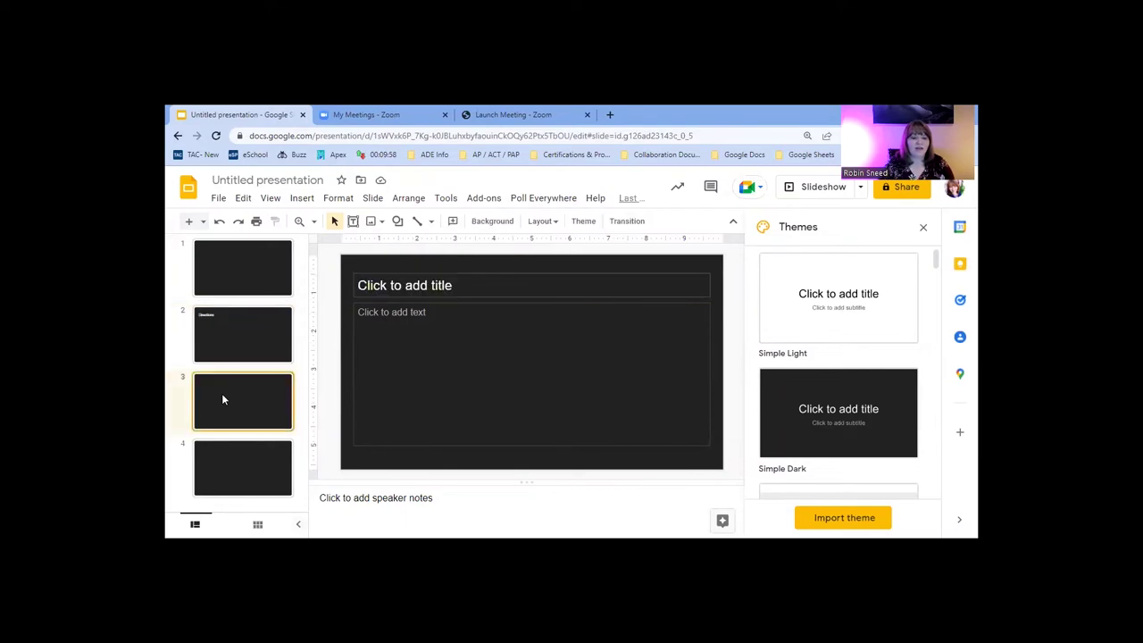
# Step: Hide the themes panel, zoom to 100%, and delete slide 3's title and body placeholders
pyautogui.click(923, 229)
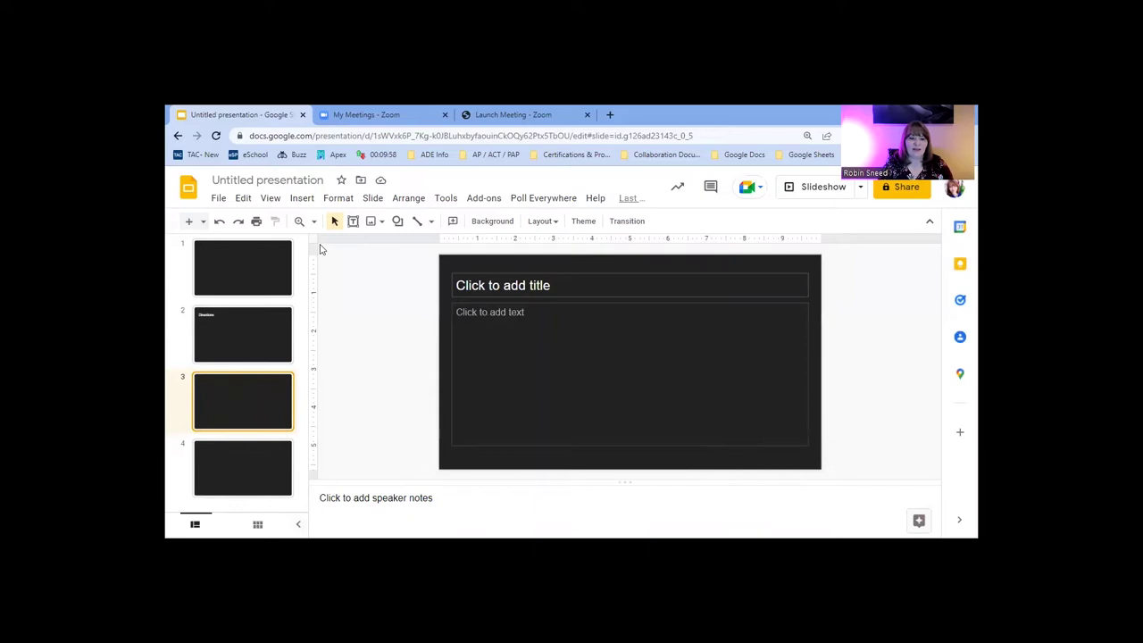
pyautogui.click(313, 223)
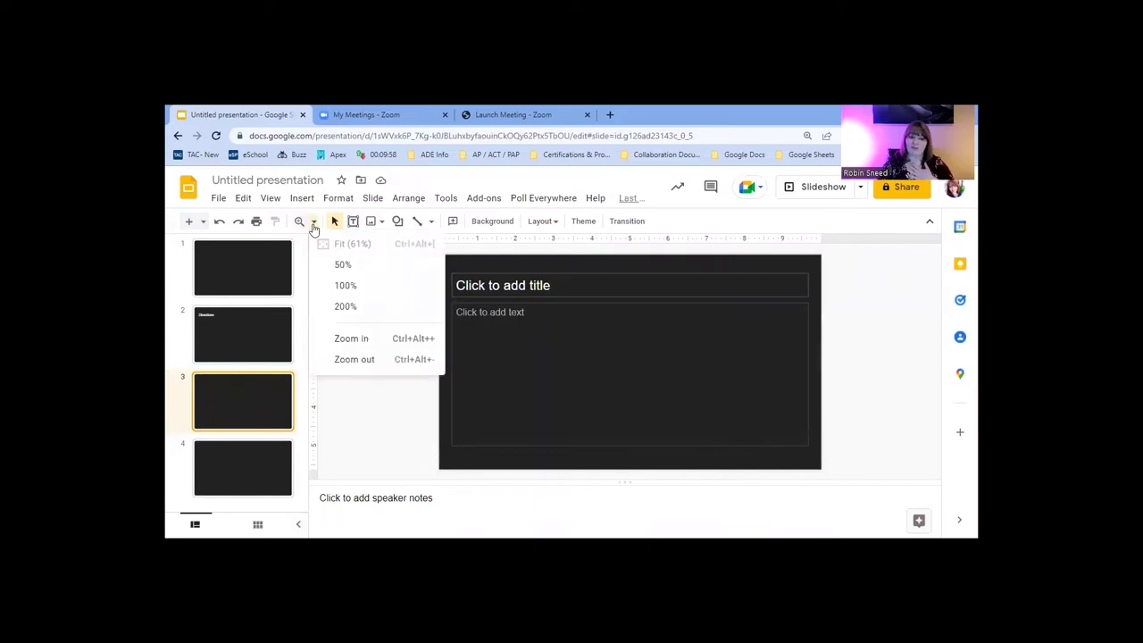
pyautogui.click(346, 288)
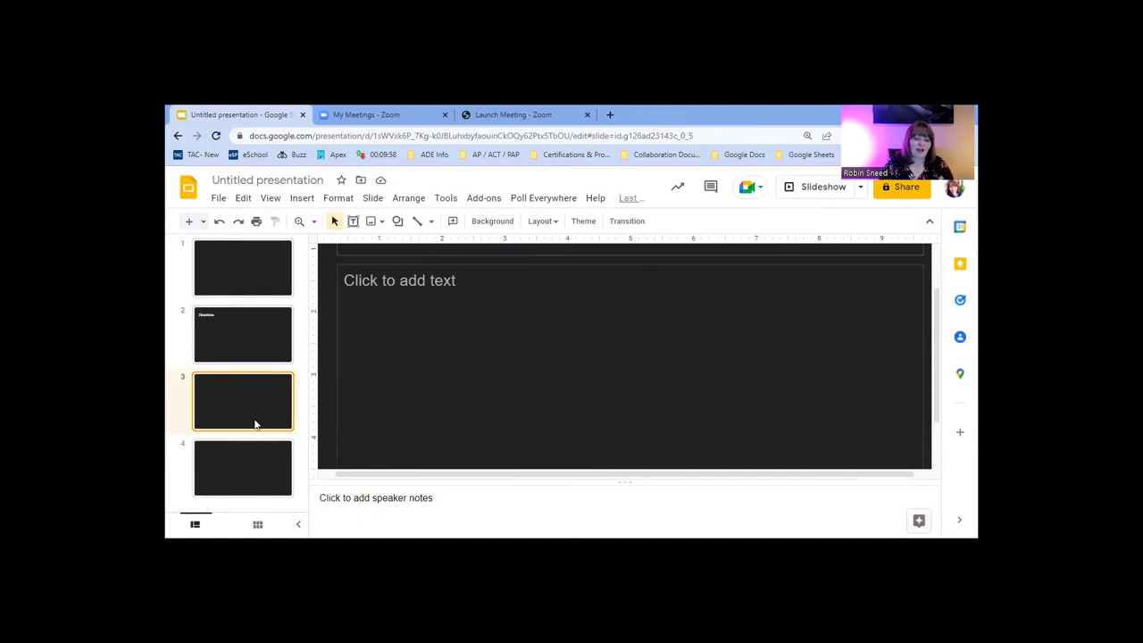
pyautogui.scroll(2, 486, 346)
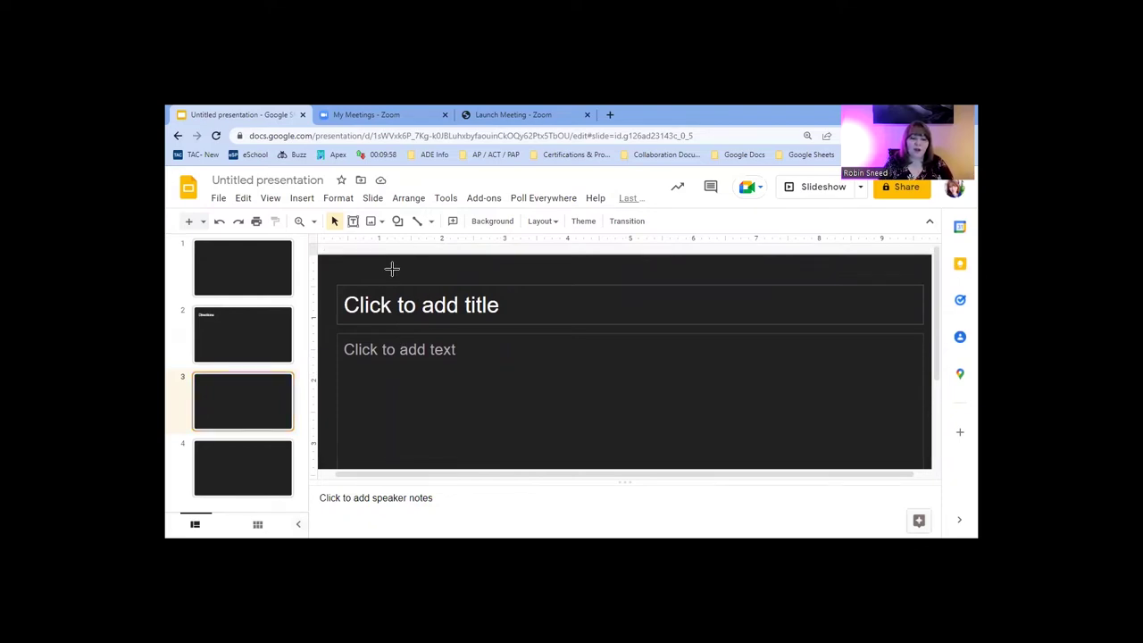
pyautogui.moveTo(392, 269); pyautogui.dragTo(389, 384)
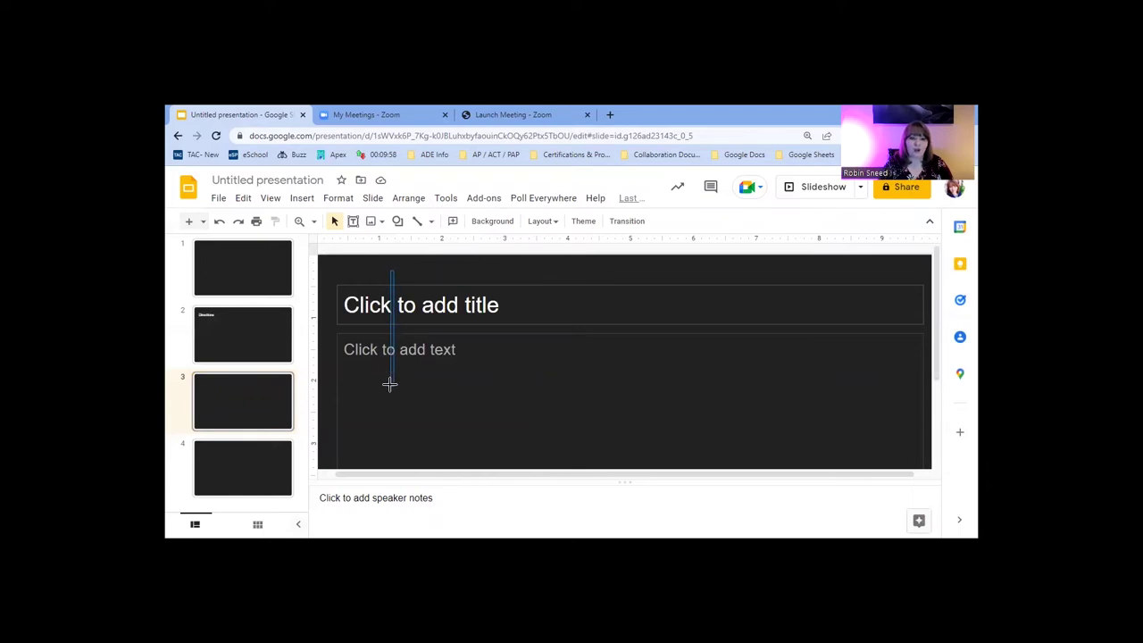
pyautogui.moveTo(389, 384); pyautogui.dragTo(390, 388)
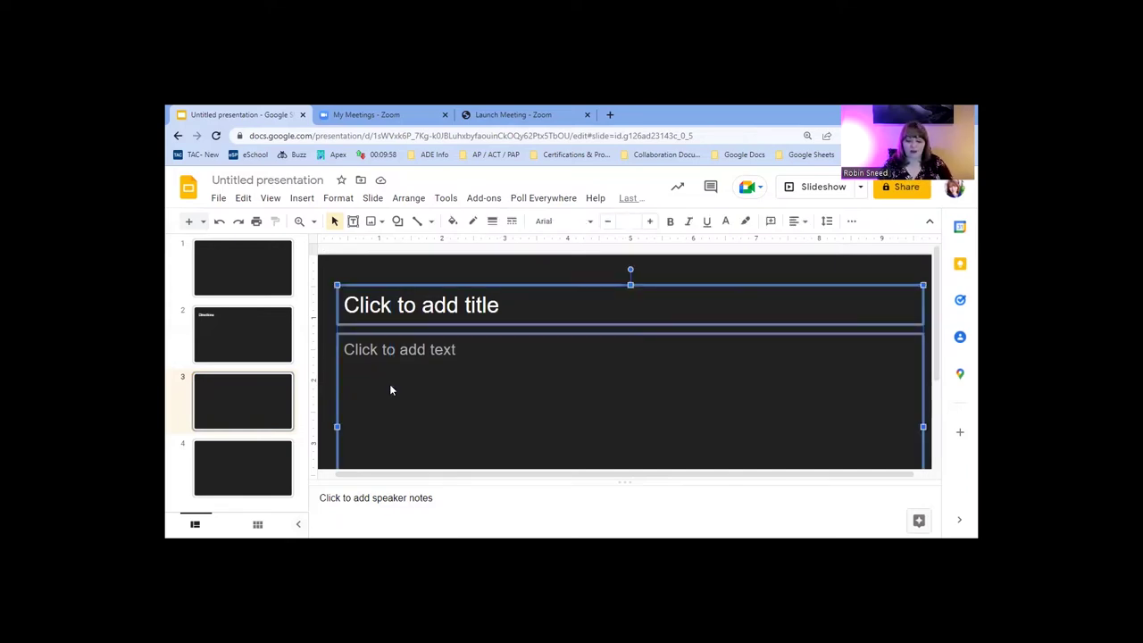
pyautogui.press('Delete')
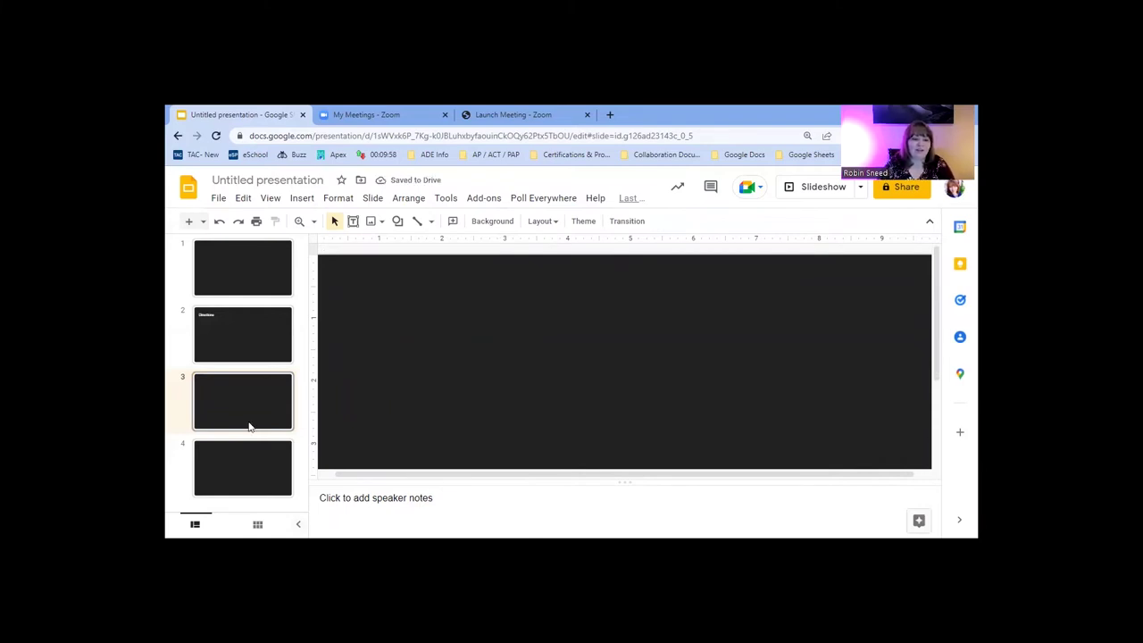
# Step: Draw a Hexagon shape from the Shapes menu at the upper left of slide 3
pyautogui.click(398, 223)
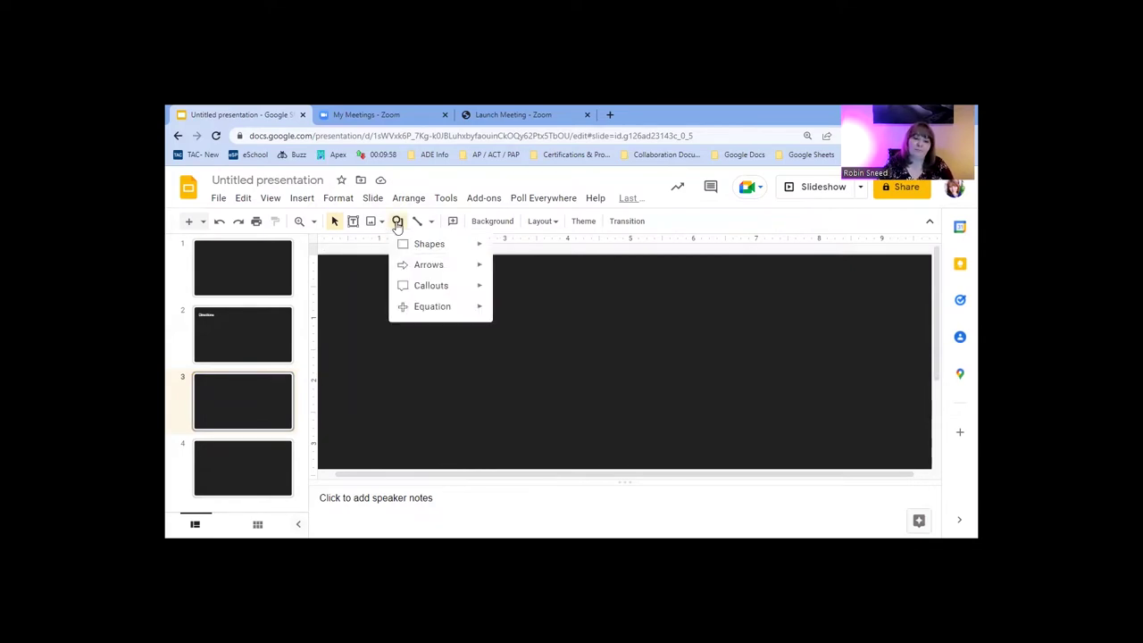
pyautogui.moveTo(418, 246)
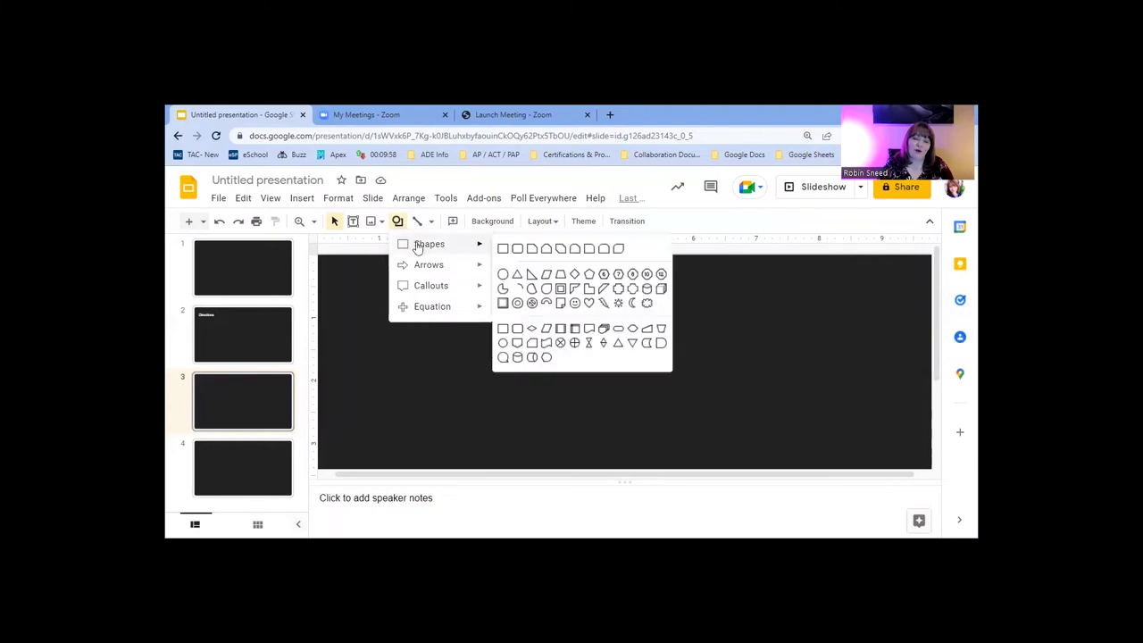
pyautogui.click(605, 276)
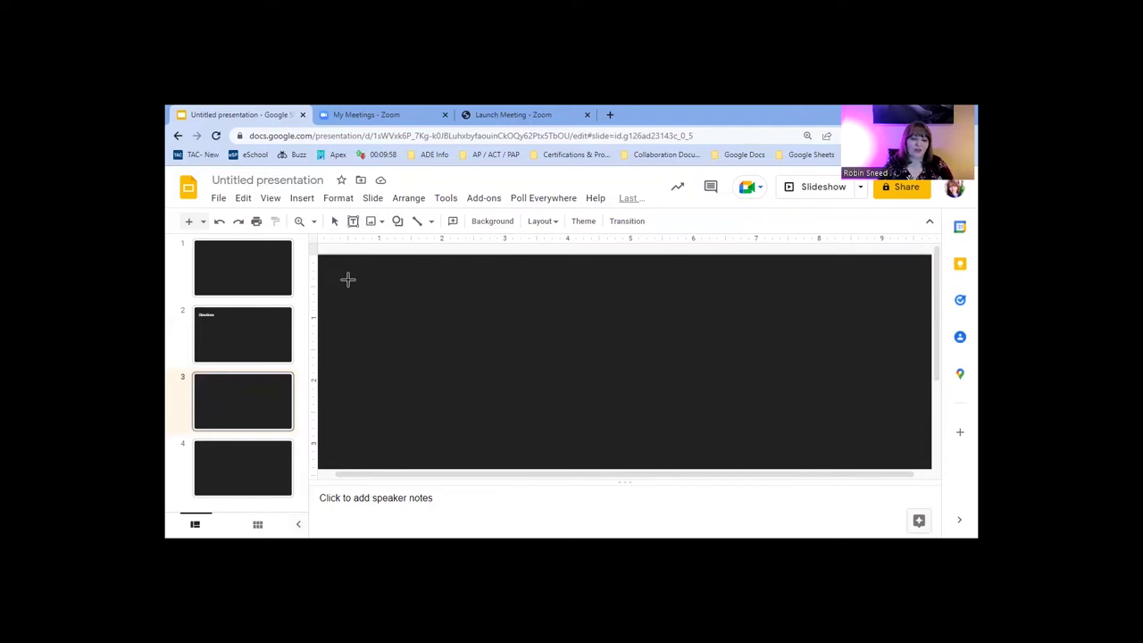
pyautogui.moveTo(348, 279); pyautogui.dragTo(410, 334)
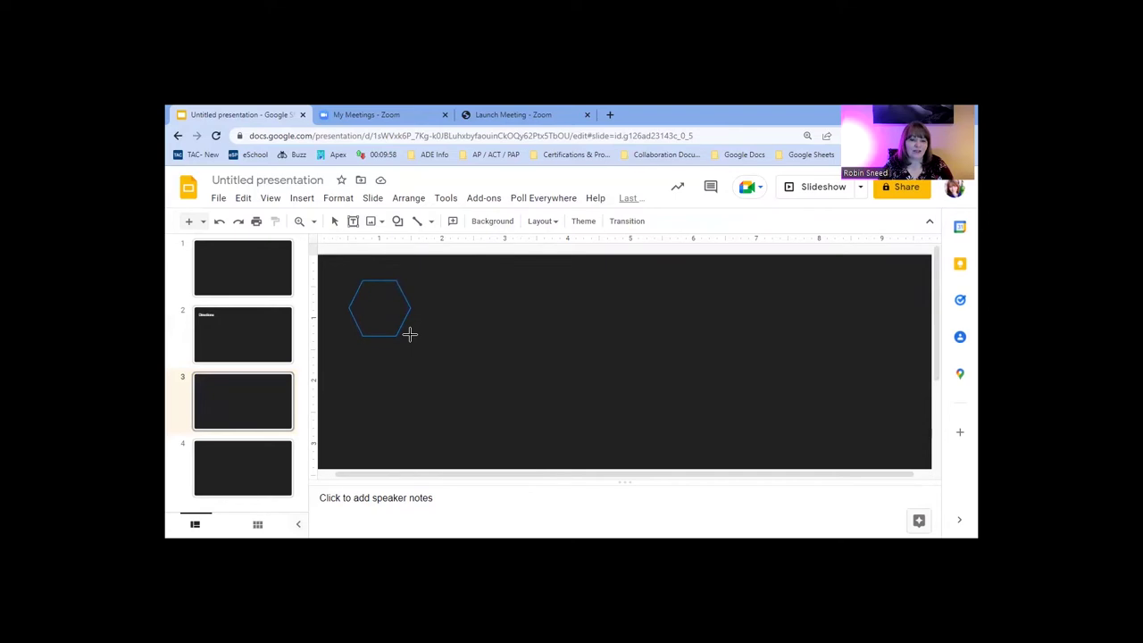
pyautogui.moveTo(410, 333); pyautogui.dragTo(422, 346)
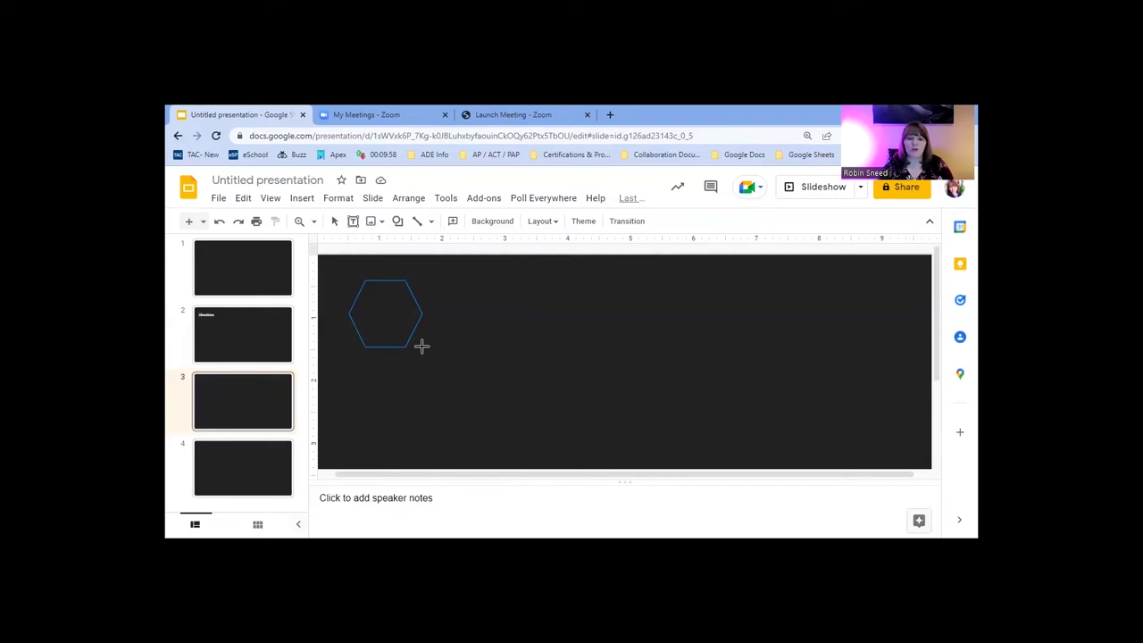
pyautogui.moveTo(421, 345); pyautogui.dragTo(422, 347)
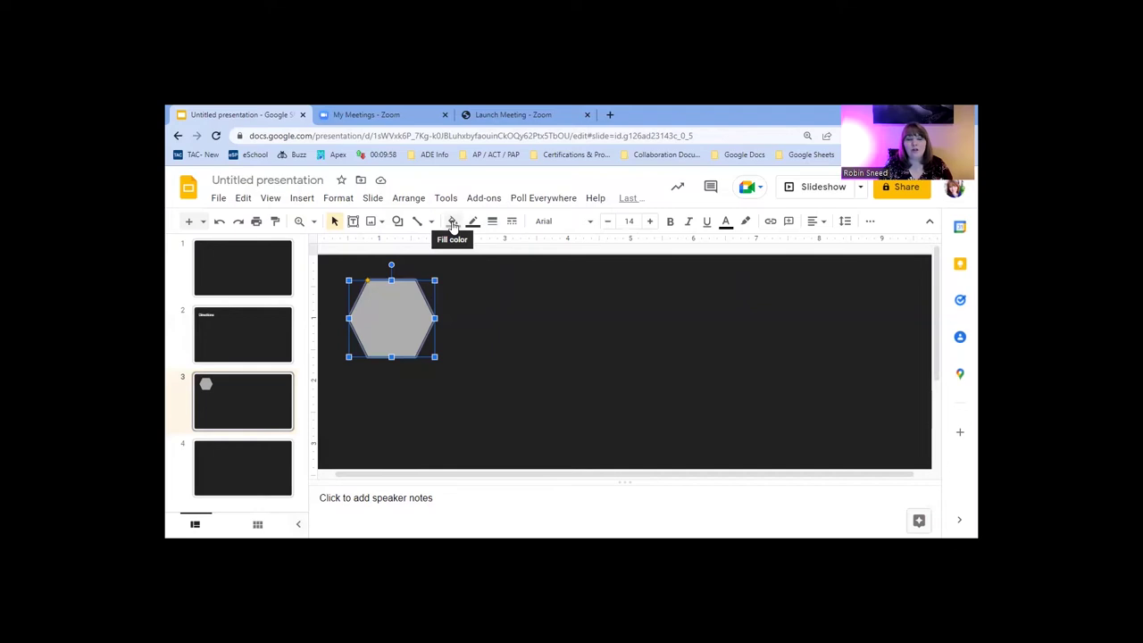
pyautogui.click(453, 223)
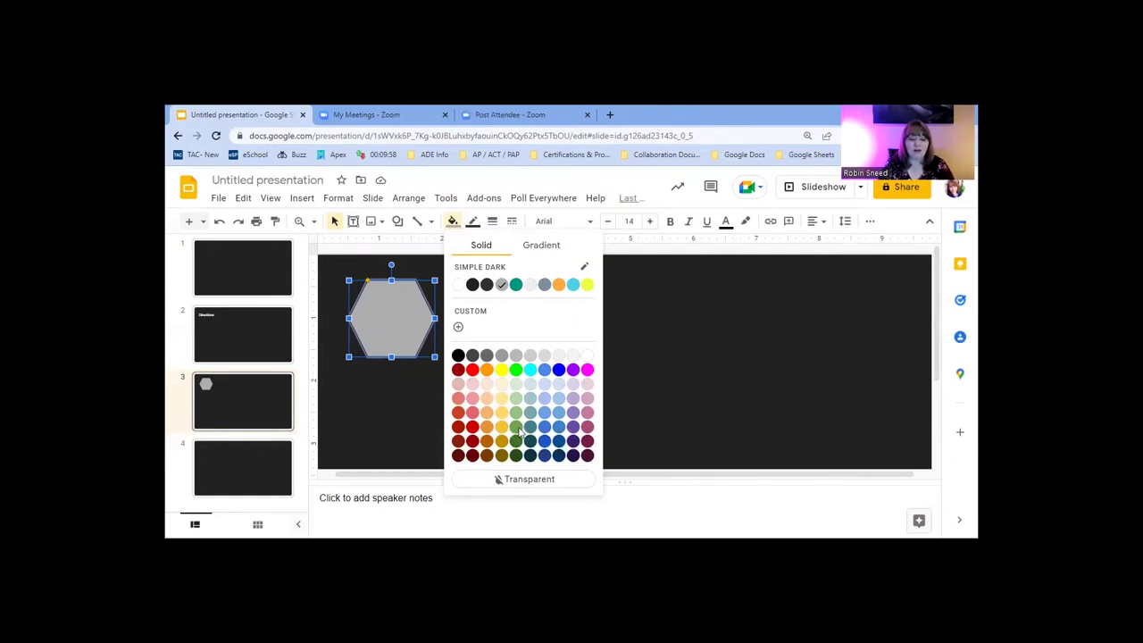
# Step: Fill the hexagon with green, deselect it, then select it again
pyautogui.click(517, 429)
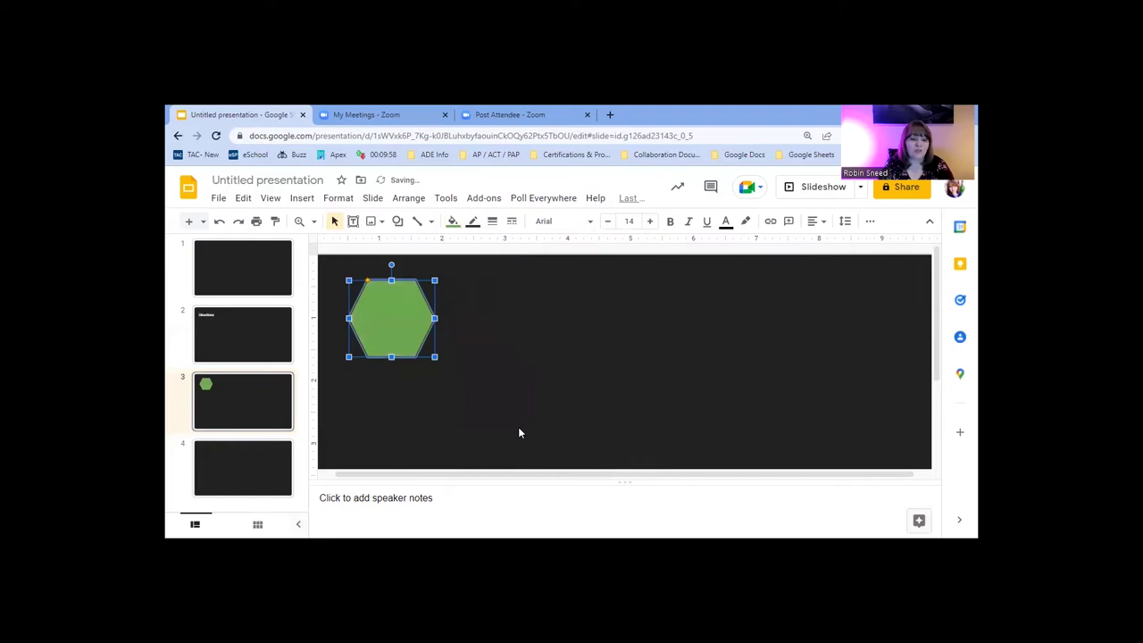
pyautogui.press('Escape')
pyautogui.click(397, 311)
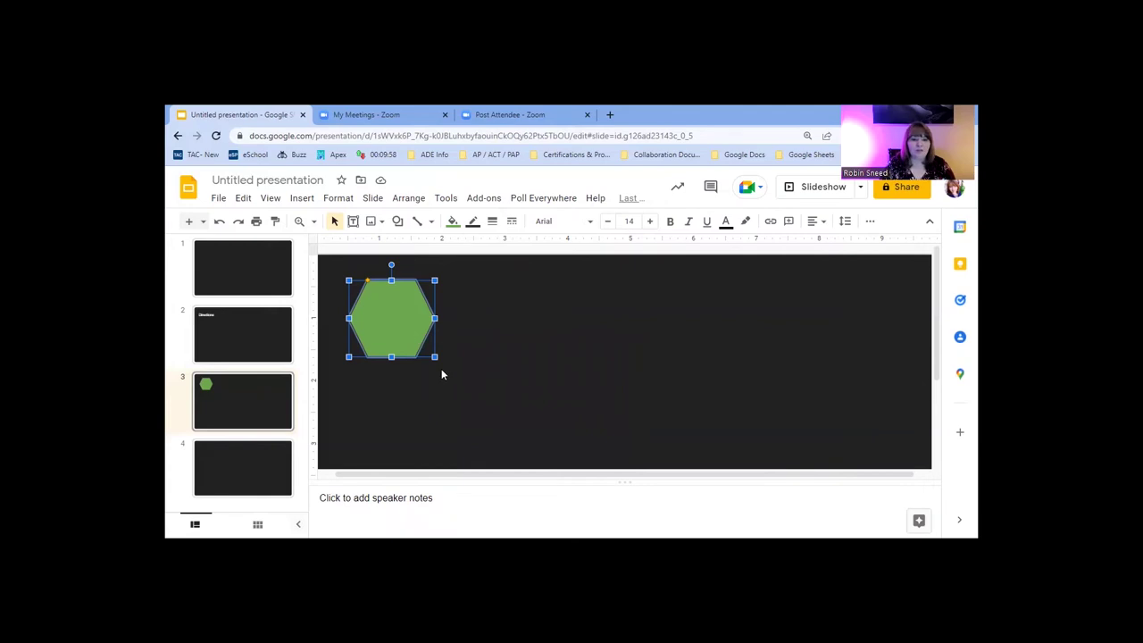
# Step: Center-align the hexagon's text, try the labels 'Pip' and 'Mr. Darcy', then delete them
pyautogui.click(390, 324)
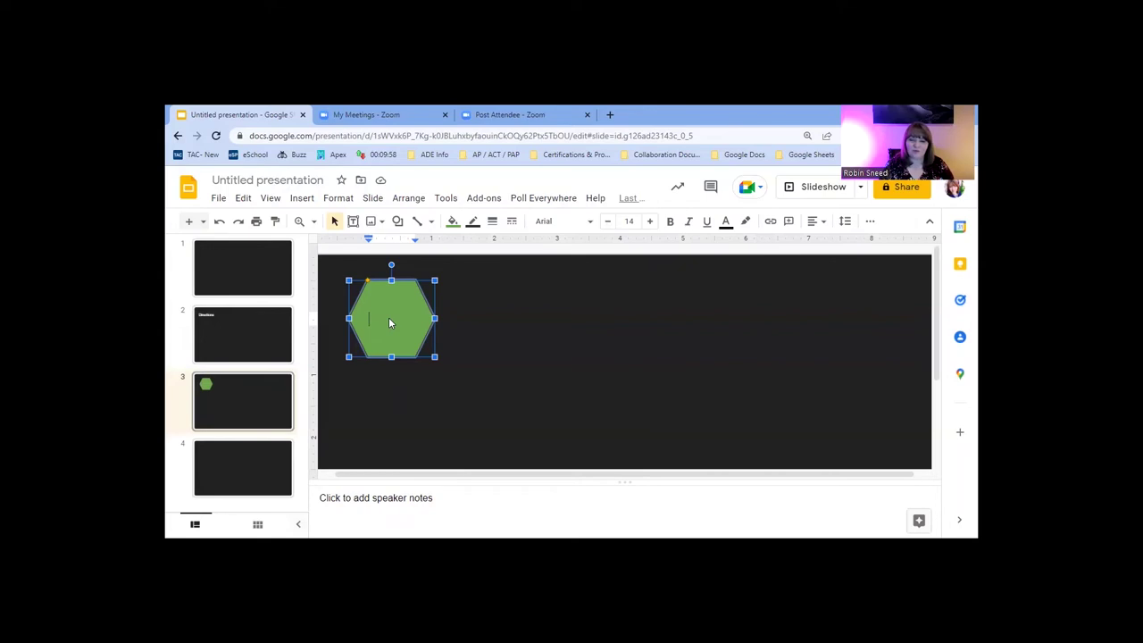
pyautogui.click(816, 221)
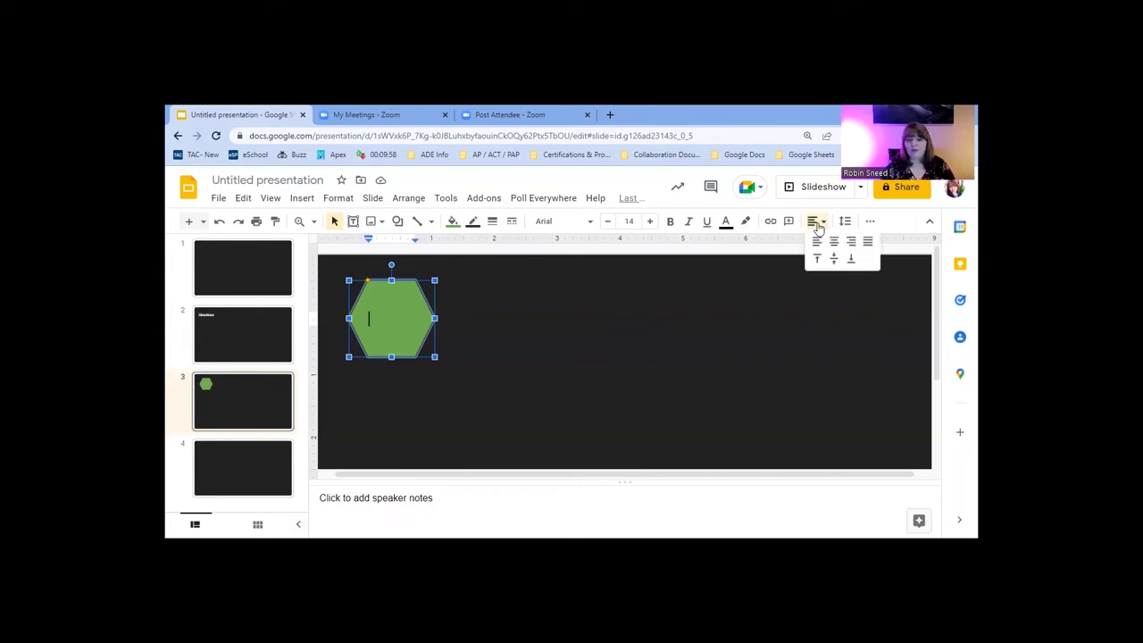
pyautogui.click(834, 242)
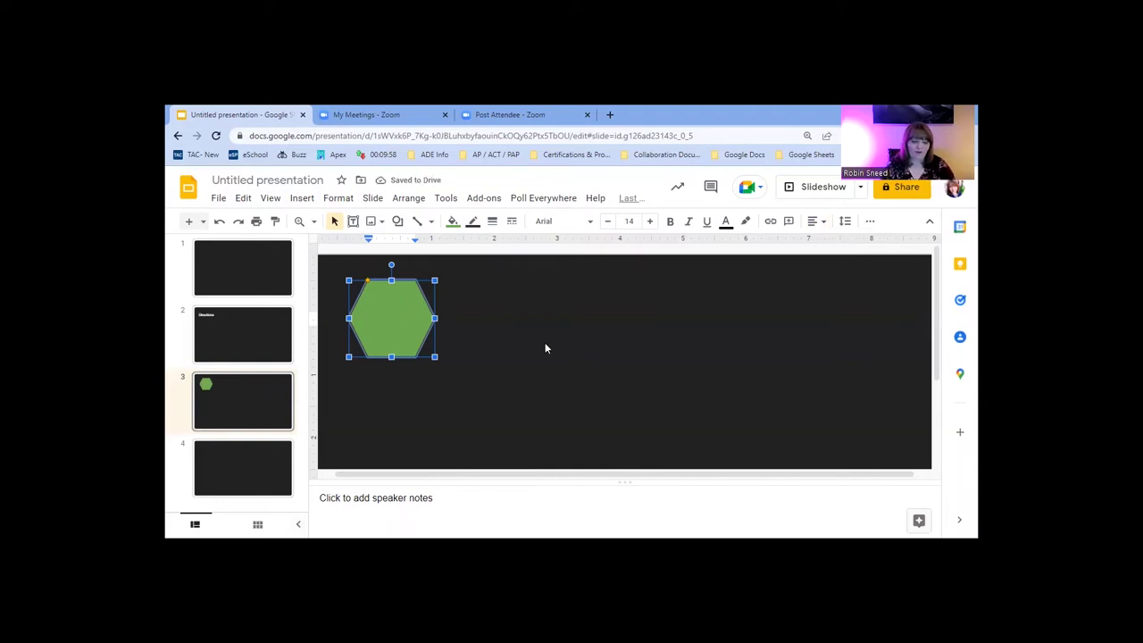
pyautogui.write('Pip')
pyautogui.press('BackSpace')
pyautogui.press('BackSpace')
pyautogui.press('BackSpace')
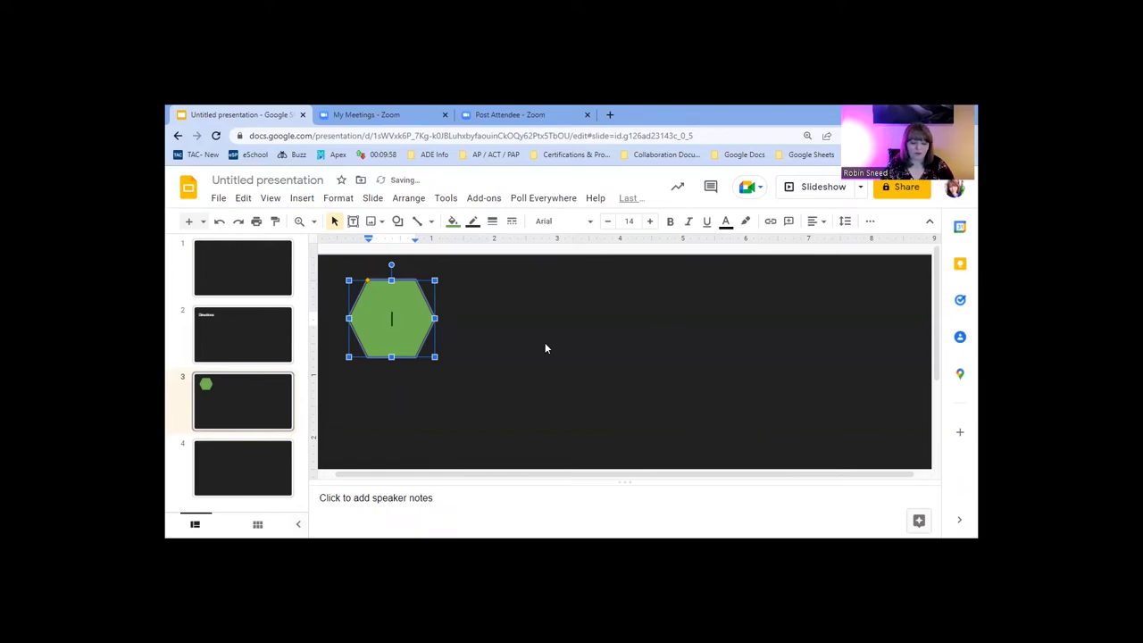
pyautogui.write('Mr. Darcy')
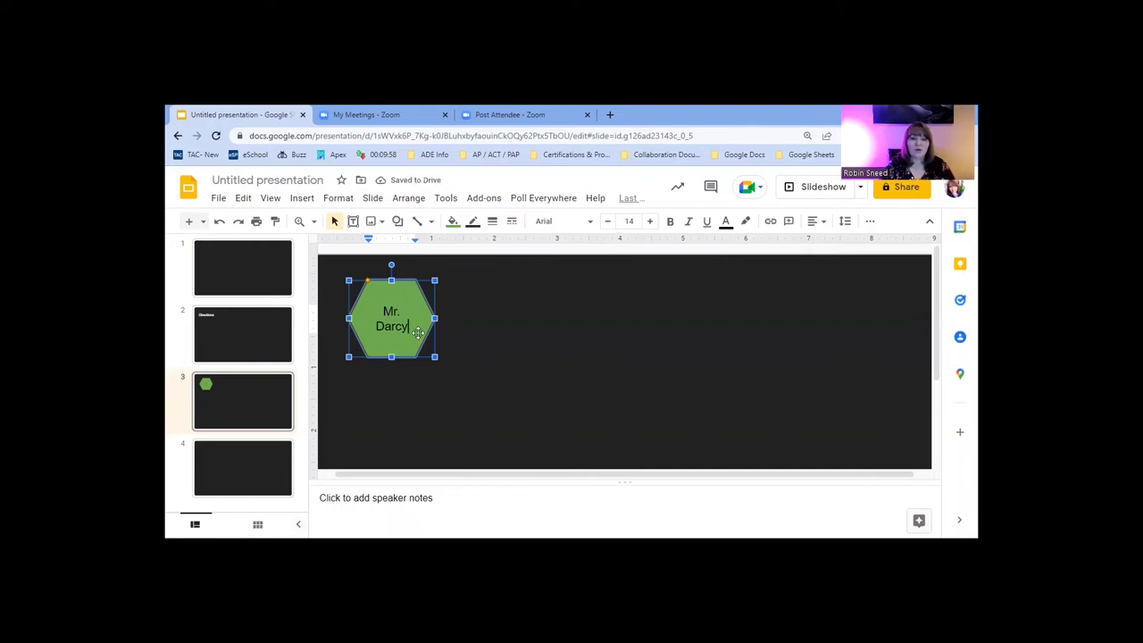
pyautogui.moveTo(409, 327); pyautogui.dragTo(384, 312)
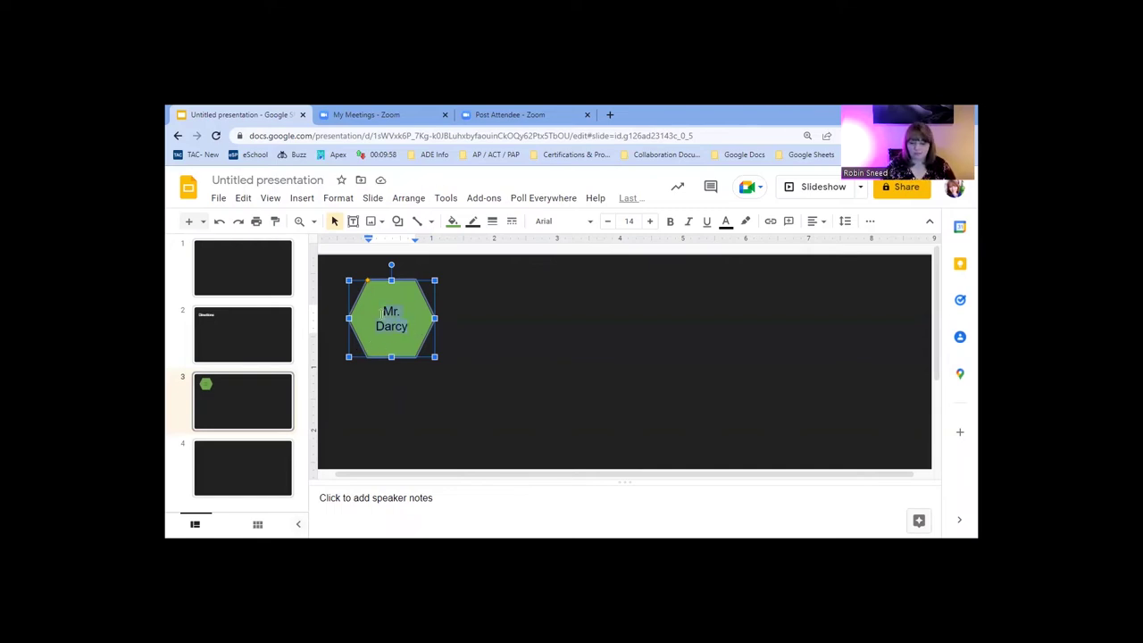
pyautogui.press('BackSpace')
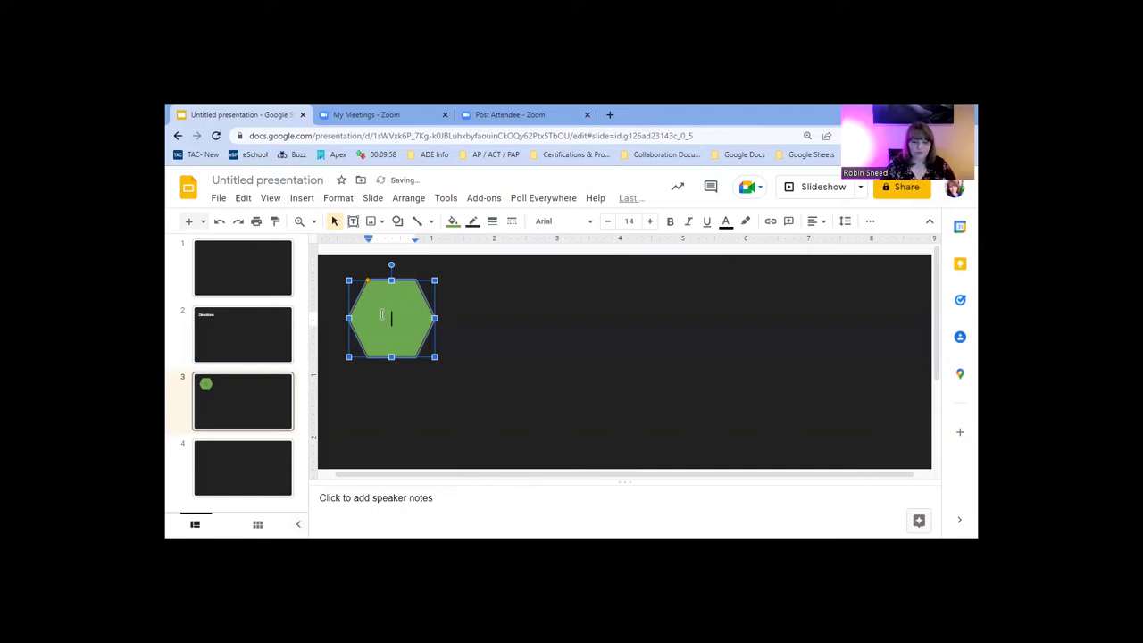
pyautogui.click(500, 344)
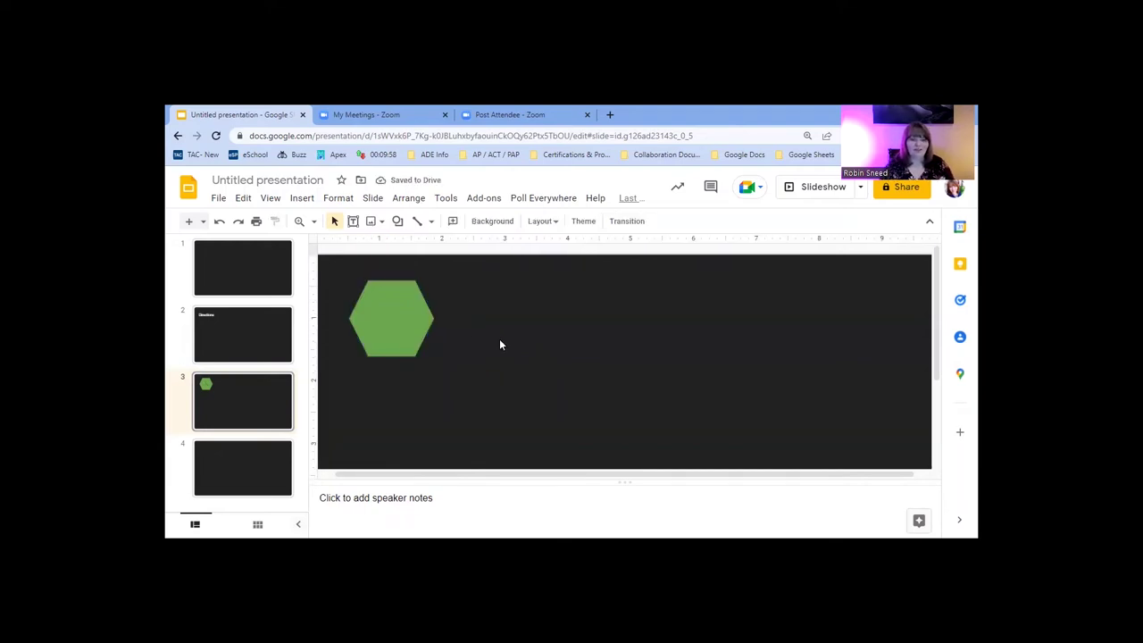
pyautogui.rightClick(377, 319)
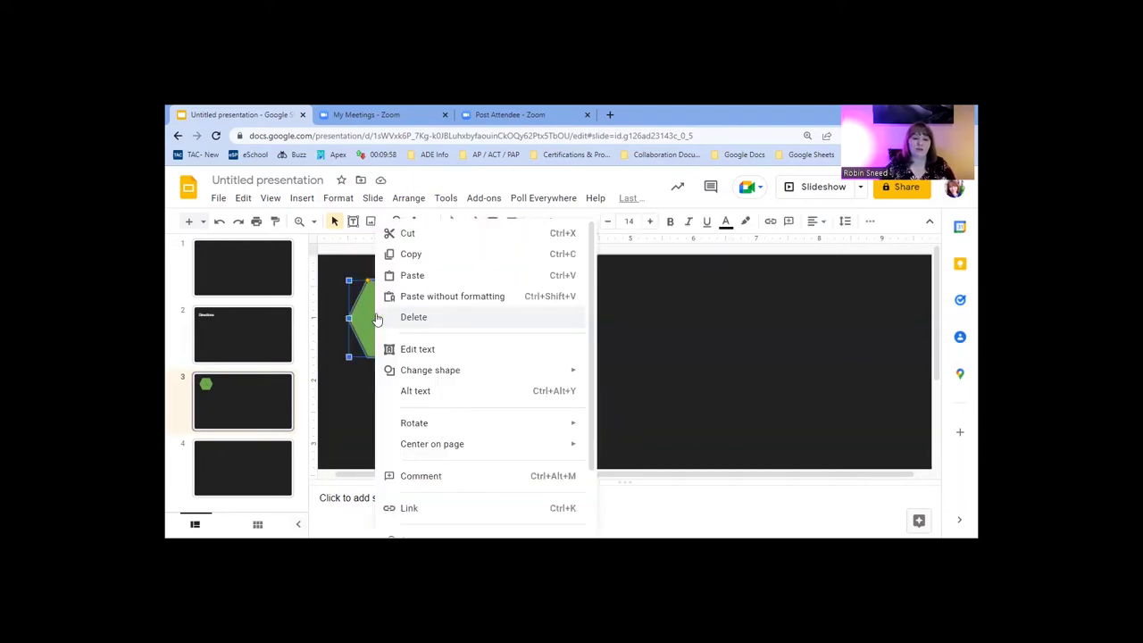
pyautogui.click(365, 314)
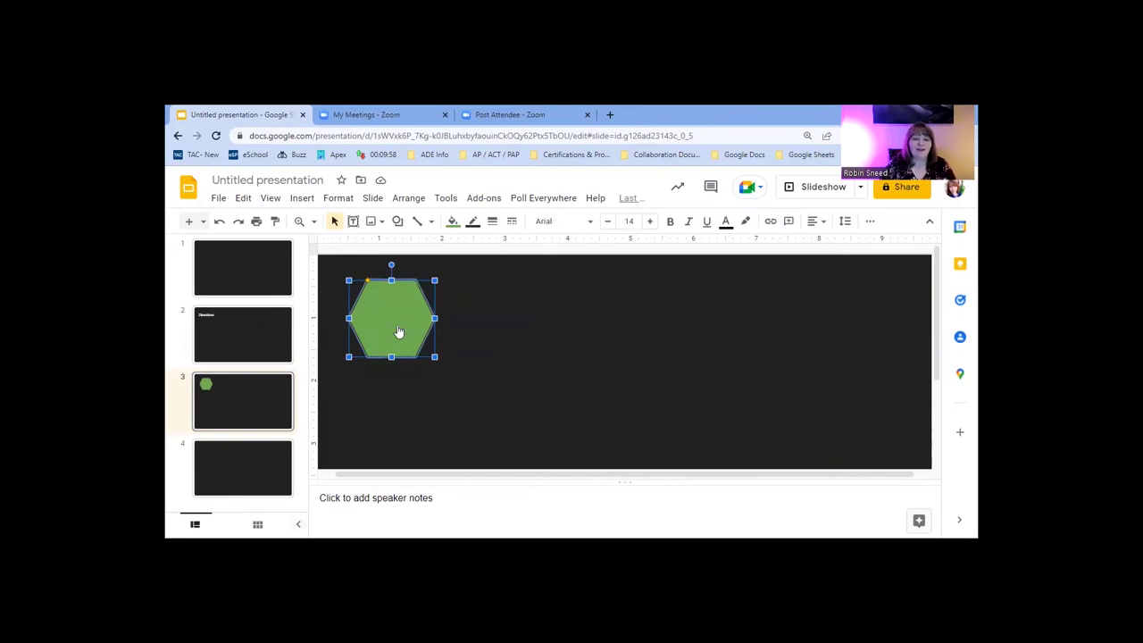
pyautogui.rightClick(398, 330)
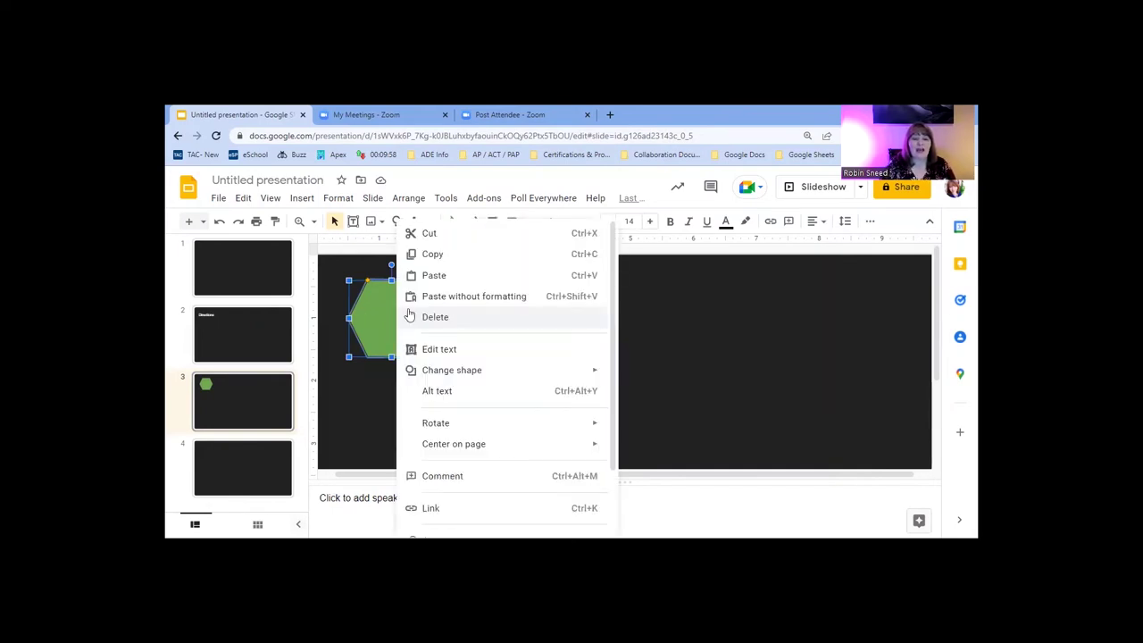
pyautogui.click(355, 392)
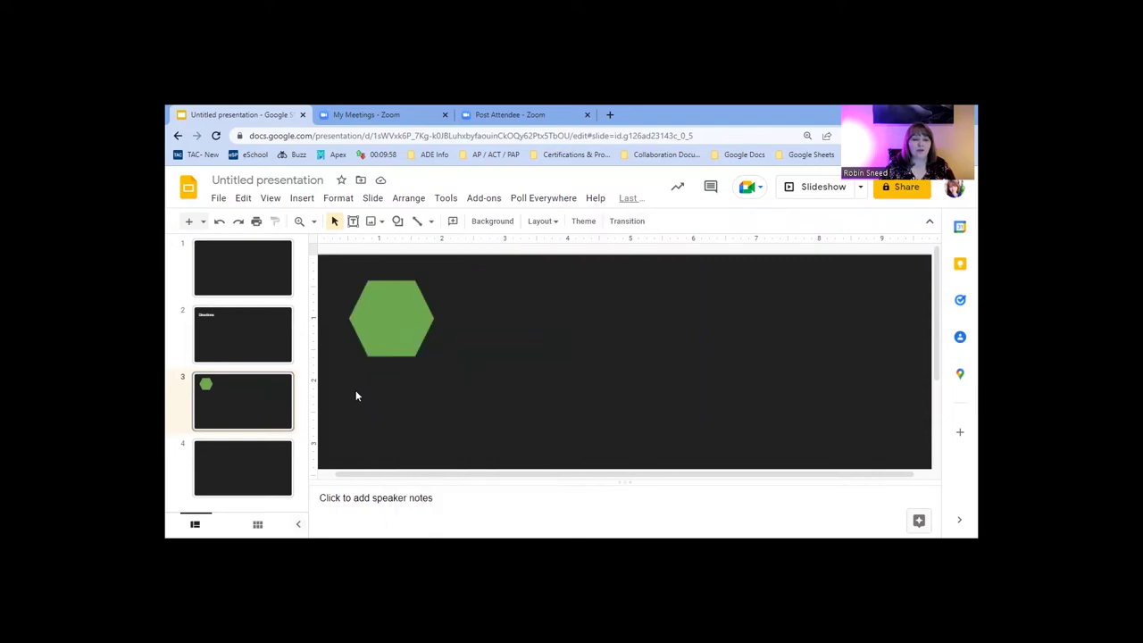
pyautogui.click(399, 338)
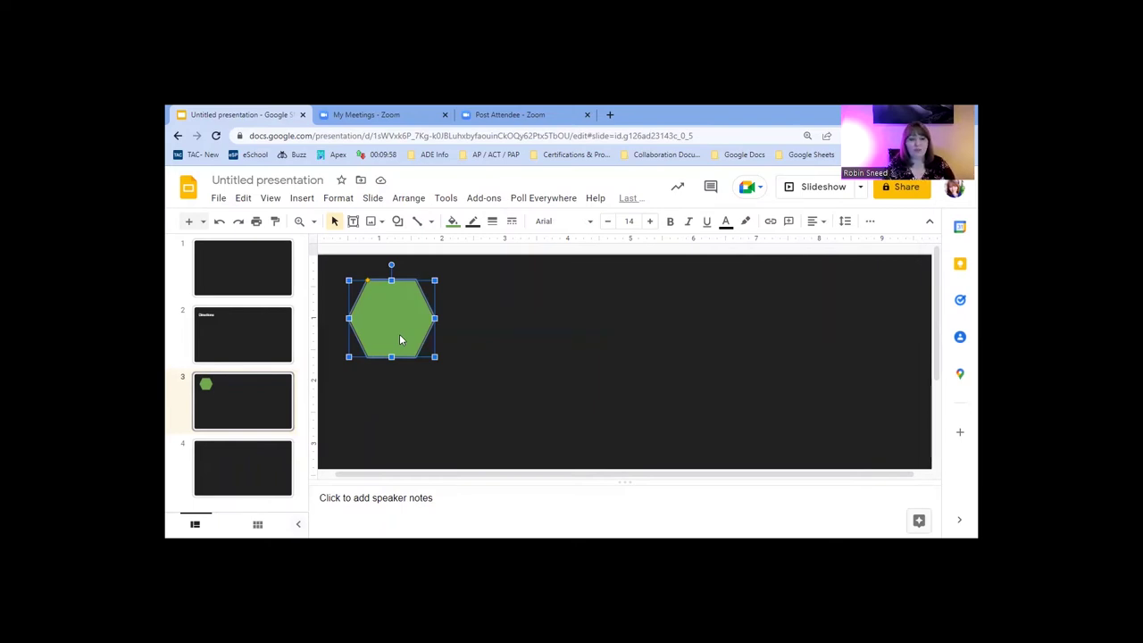
pyautogui.hotkey('ctrl', 'd')
pyautogui.hotkey('ctrl', 'd')
pyautogui.hotkey('ctrl', 'd')
pyautogui.hotkey('ctrl', 'd')
pyautogui.hotkey('ctrl', 'd')
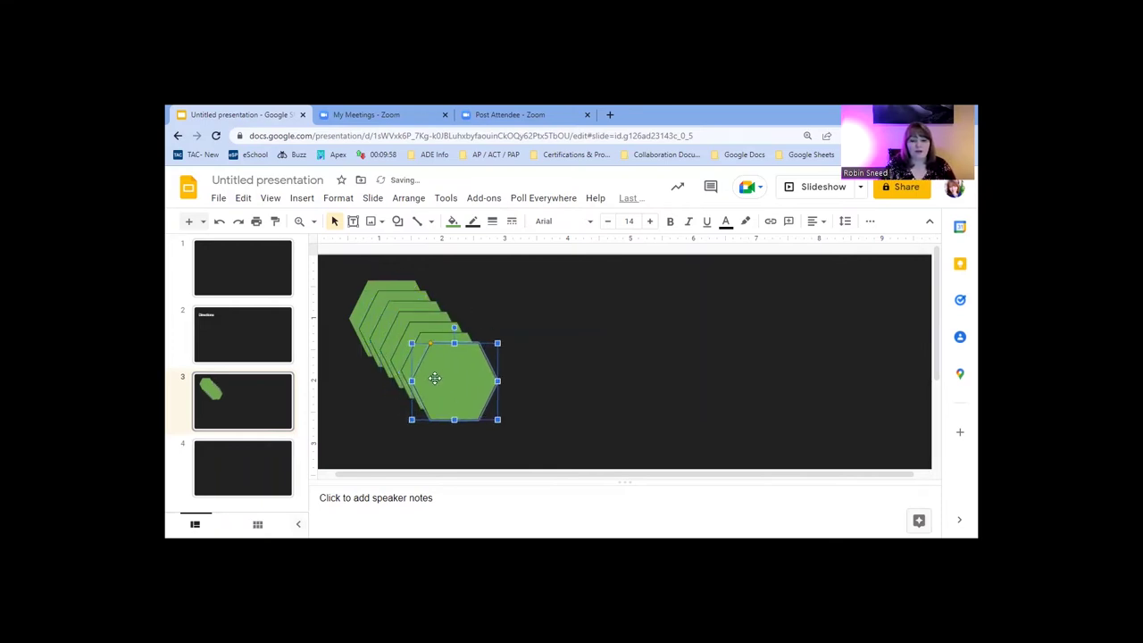
# Step: Spread the stacked green hexagon copies along the top row, then gather them into the lower-right cluster
pyautogui.moveTo(435, 379); pyautogui.dragTo(862, 298)
pyautogui.moveTo(457, 378); pyautogui.dragTo(695, 307)
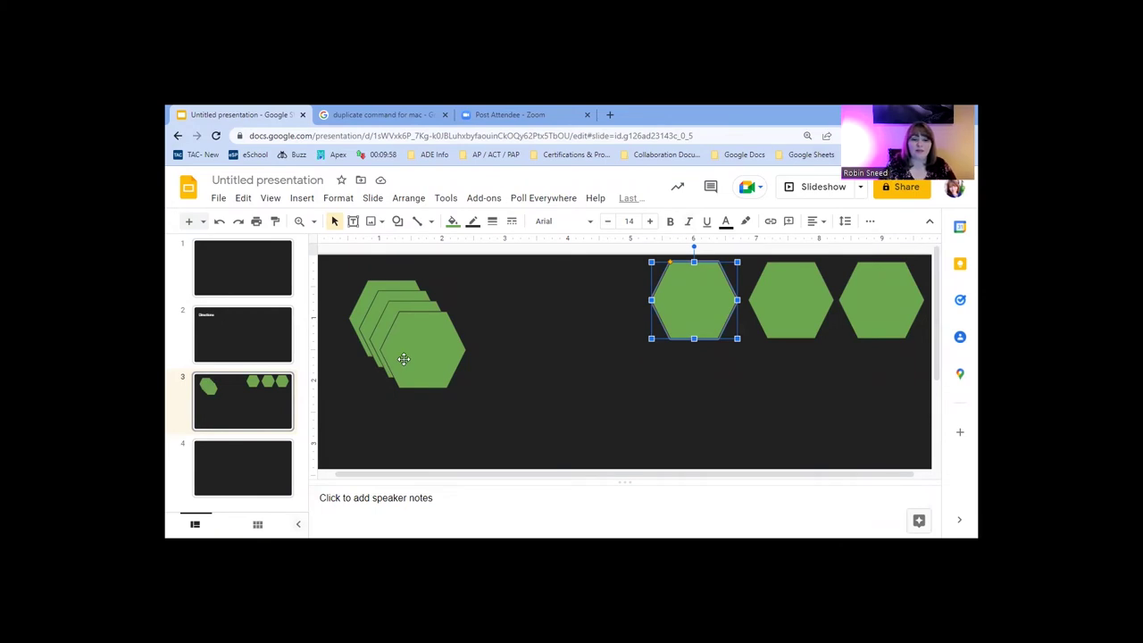
pyautogui.moveTo(404, 359); pyautogui.dragTo(584, 308)
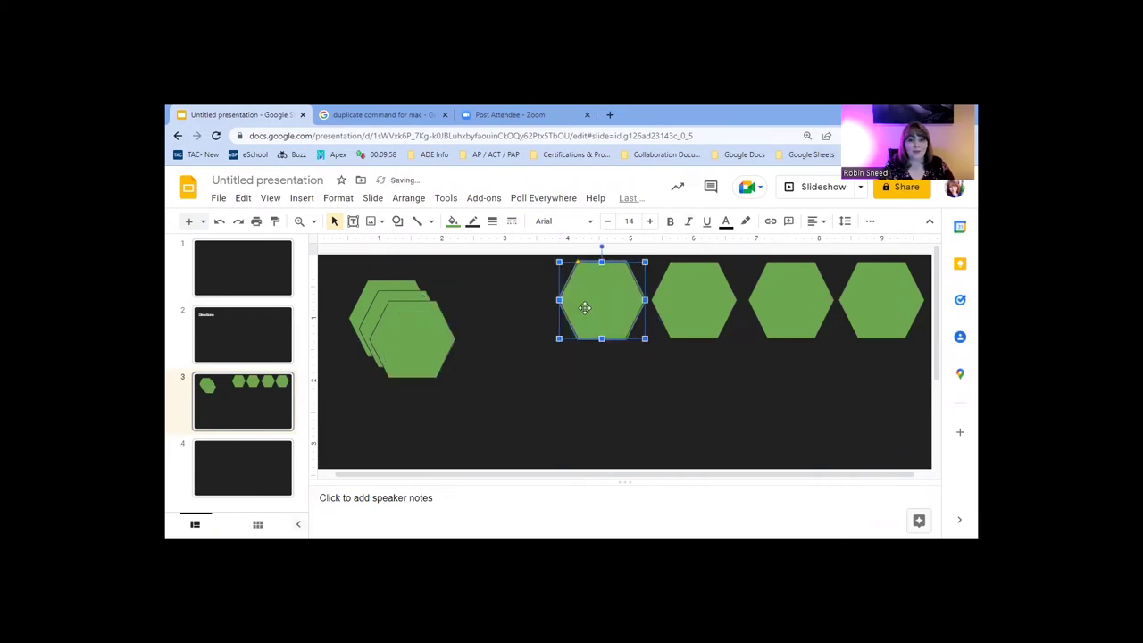
pyautogui.moveTo(416, 348); pyautogui.dragTo(508, 301)
pyautogui.click(396, 331)
pyautogui.moveTo(395, 331); pyautogui.dragTo(875, 387)
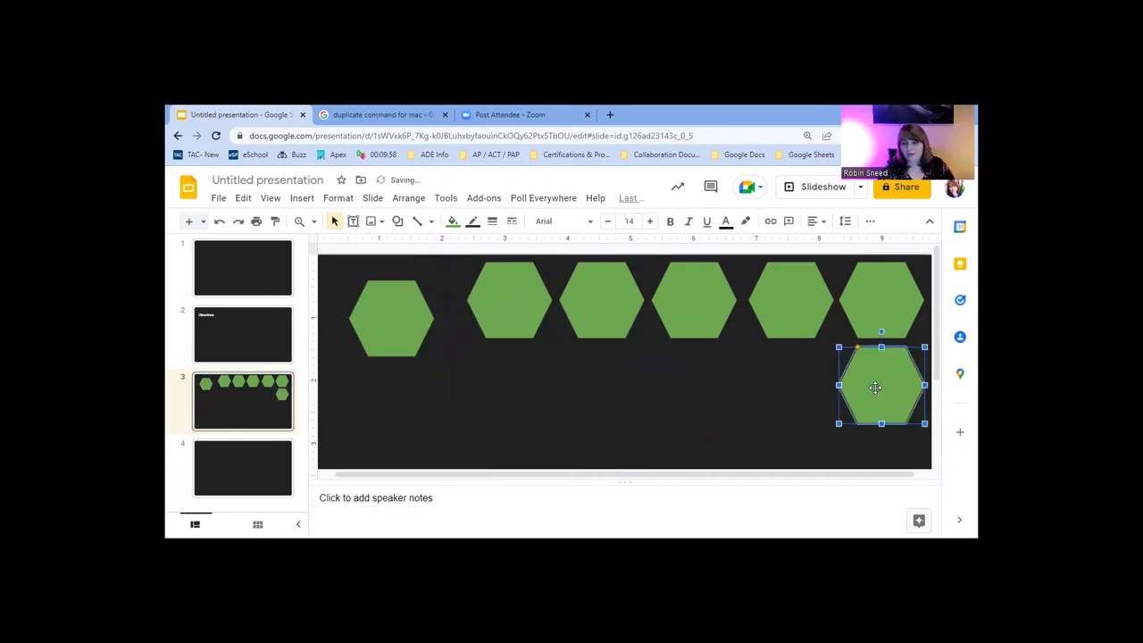
pyautogui.click(791, 306)
pyautogui.moveTo(791, 306); pyautogui.dragTo(808, 340)
pyautogui.moveTo(711, 296); pyautogui.dragTo(748, 291)
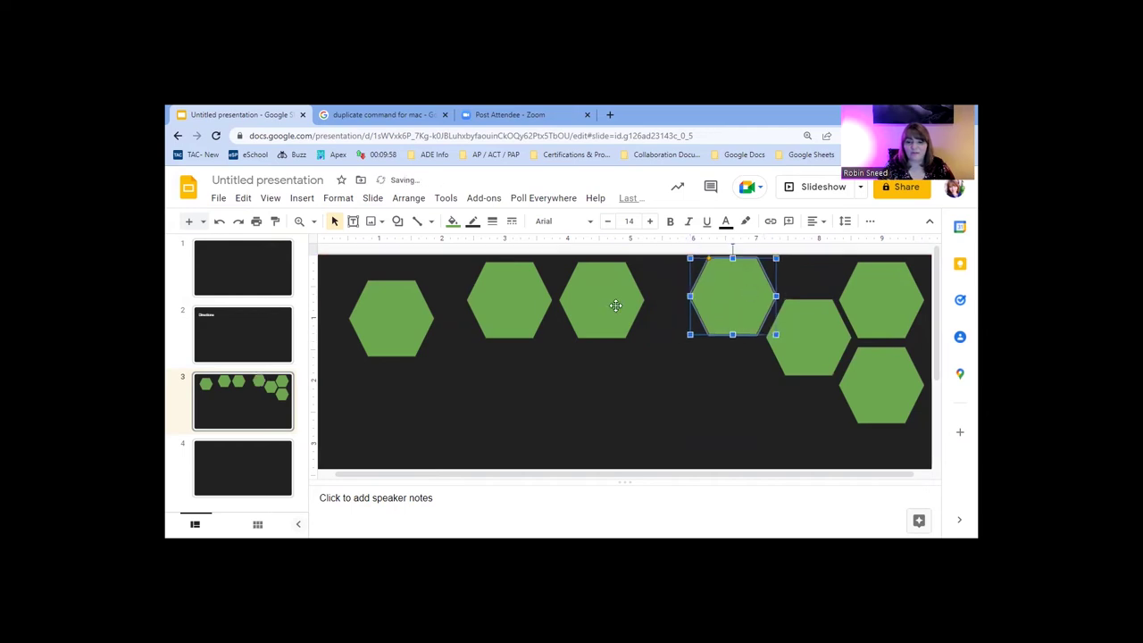
pyautogui.moveTo(616, 301); pyautogui.dragTo(750, 386)
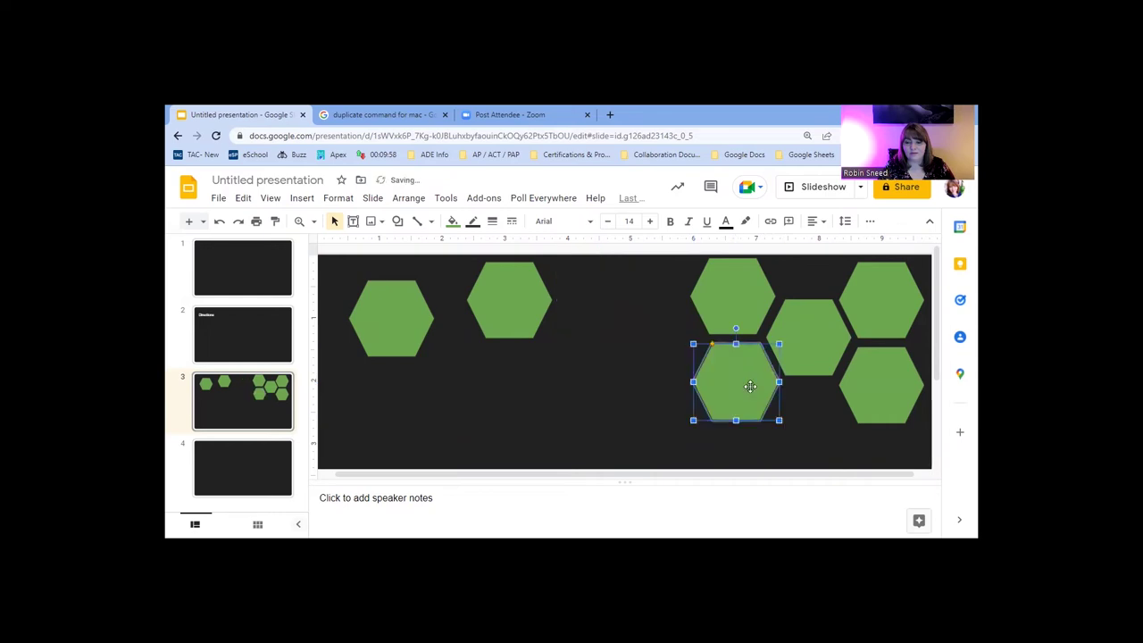
pyautogui.moveTo(543, 317); pyautogui.dragTo(816, 421)
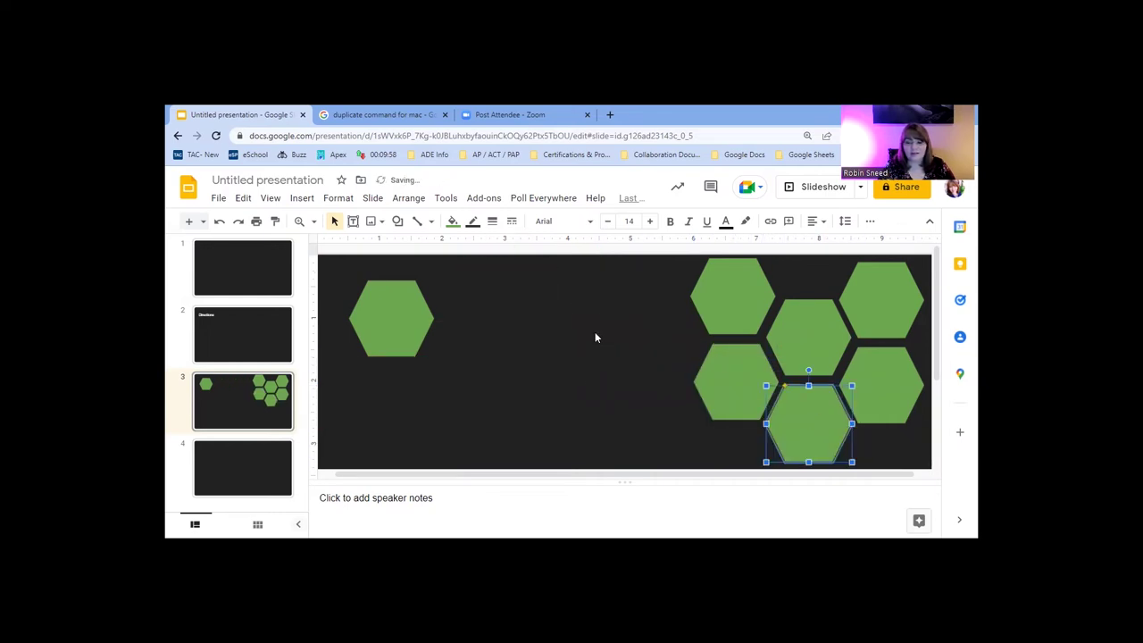
# Step: Duplicate a green hexagon with Ctrl+D and slot the copies into the cluster's upper left and bottom
pyautogui.scroll(-3, 595, 331)
pyautogui.moveTo(383, 268); pyautogui.dragTo(873, 383)
pyautogui.scroll(3, 661, 394)
pyautogui.scroll(-1, 660, 394)
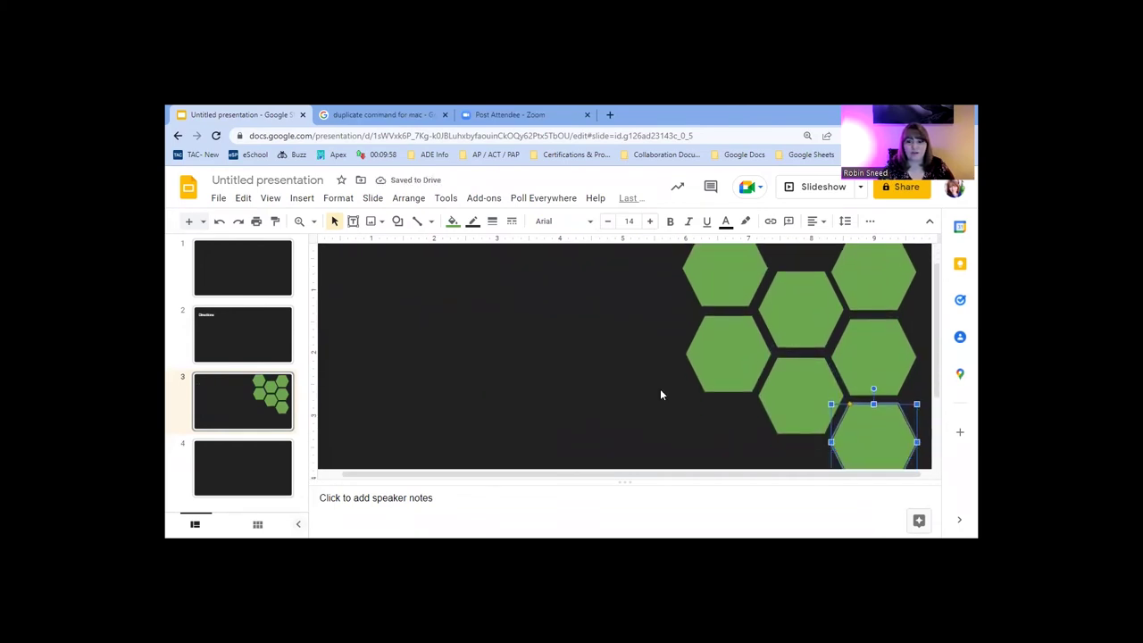
pyautogui.click(713, 391)
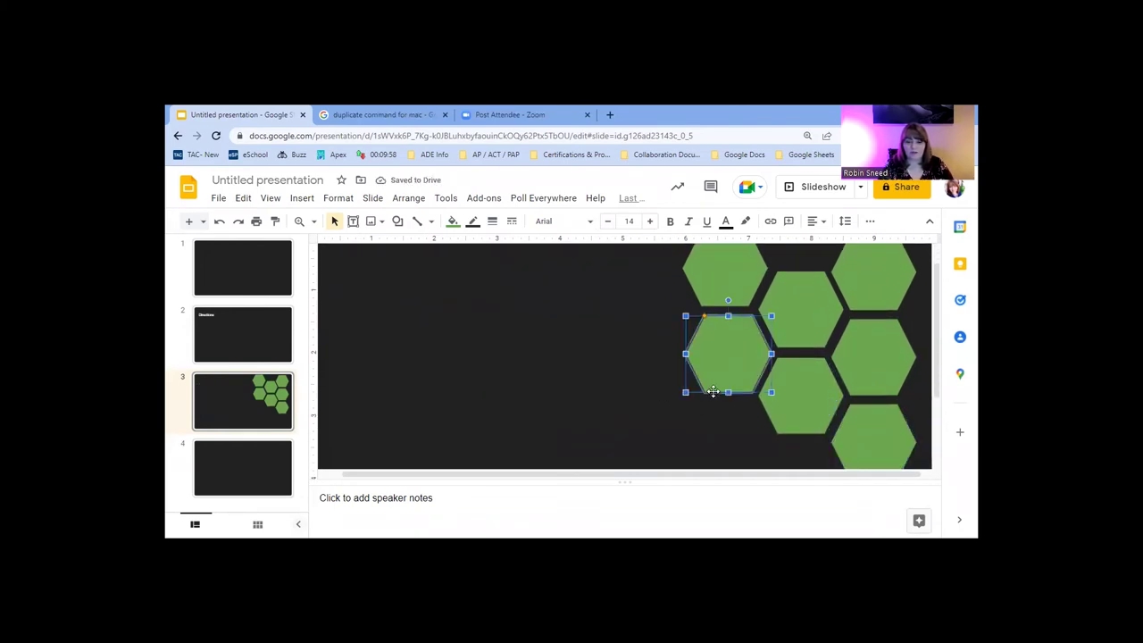
pyautogui.moveTo(712, 391); pyautogui.dragTo(656, 302)
pyautogui.hotkey('ctrl', 'd')
pyautogui.moveTo(740, 357); pyautogui.dragTo(721, 431)
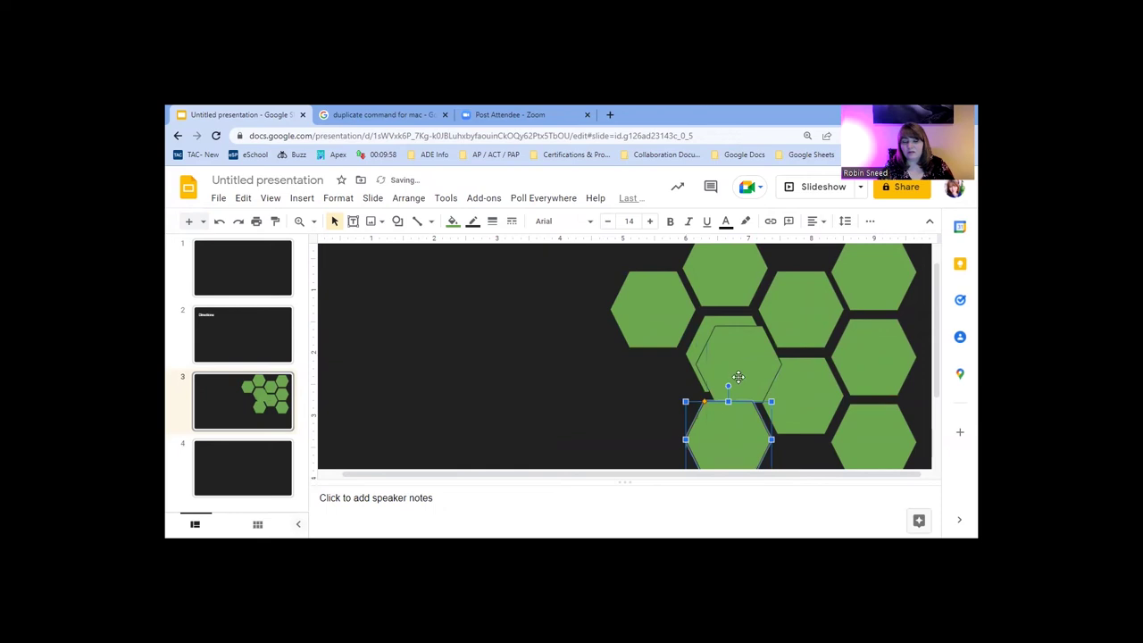
pyautogui.moveTo(741, 361); pyautogui.dragTo(653, 390)
pyautogui.scroll(-3, 539, 390)
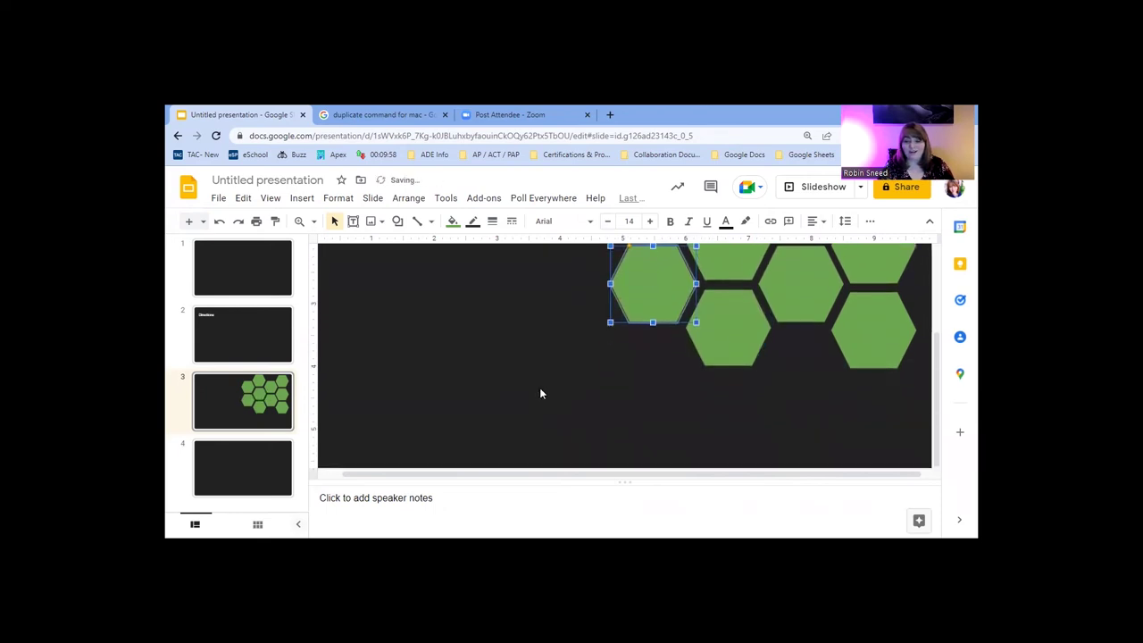
pyautogui.scroll(2, 539, 390)
pyautogui.scroll(2, 540, 387)
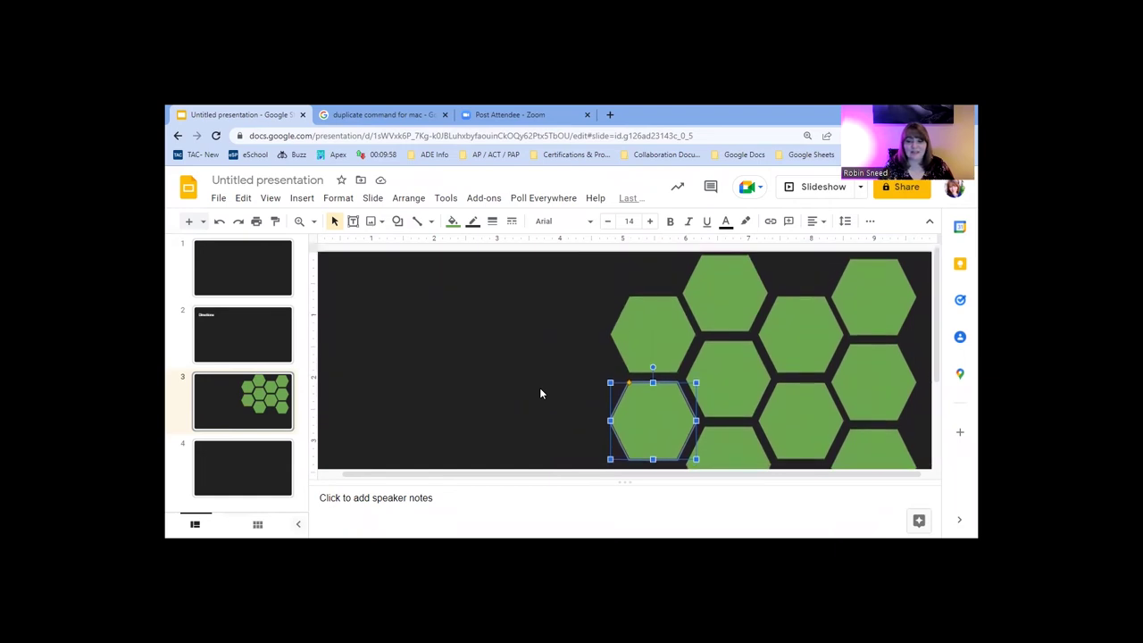
pyautogui.click(644, 324)
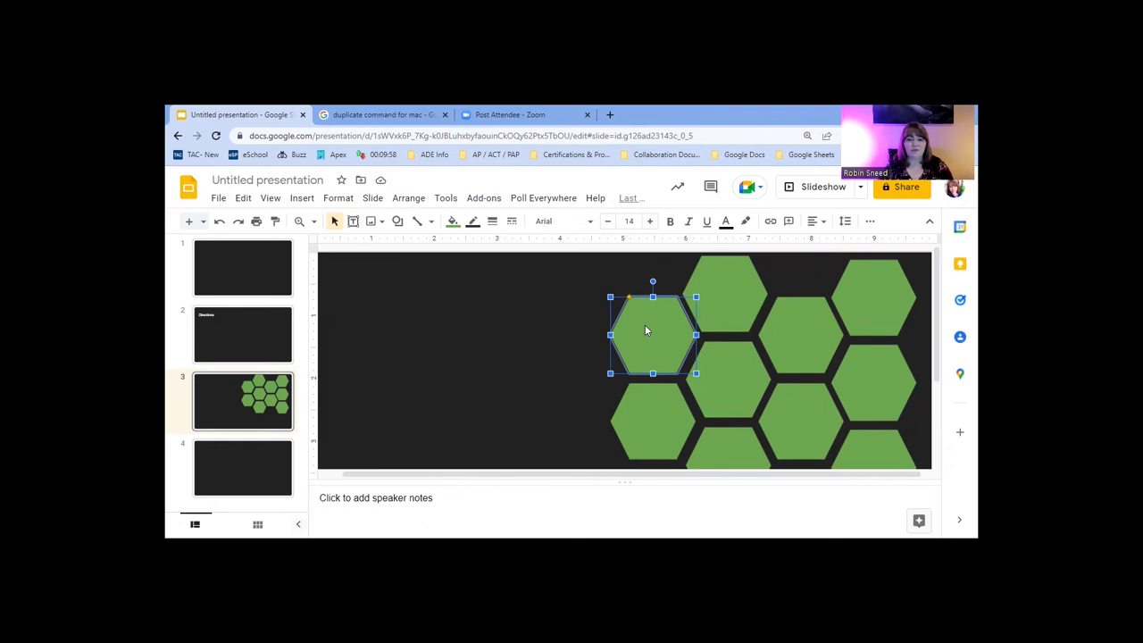
# Step: Fill the selected hexagon purple, duplicate it, and arrange the copies in a row at the upper left
pyautogui.click(455, 223)
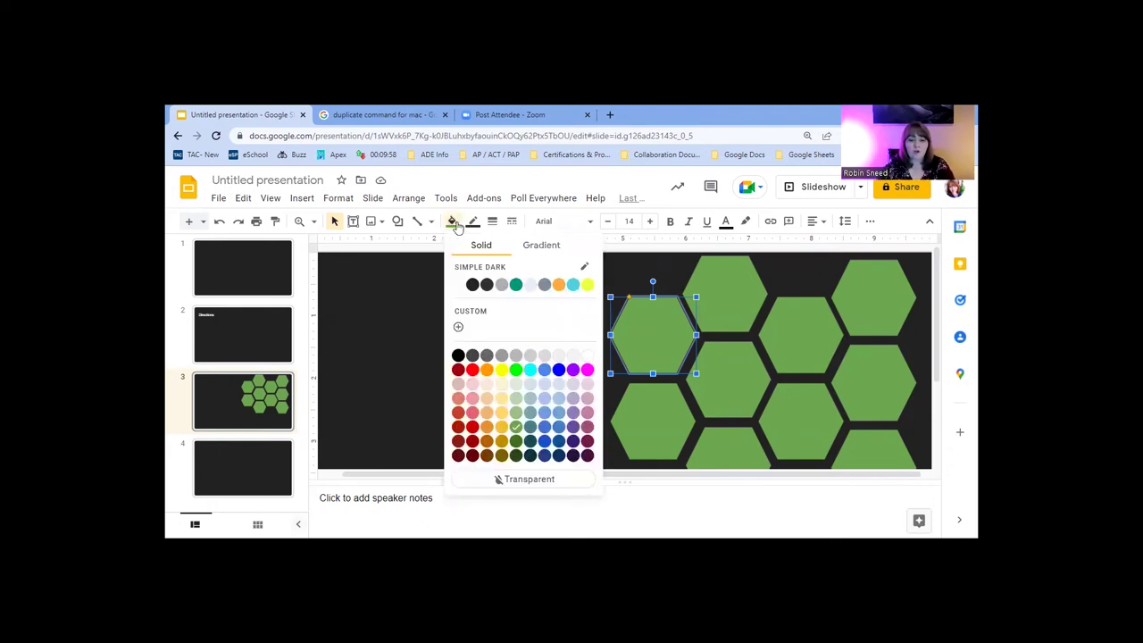
pyautogui.click(571, 428)
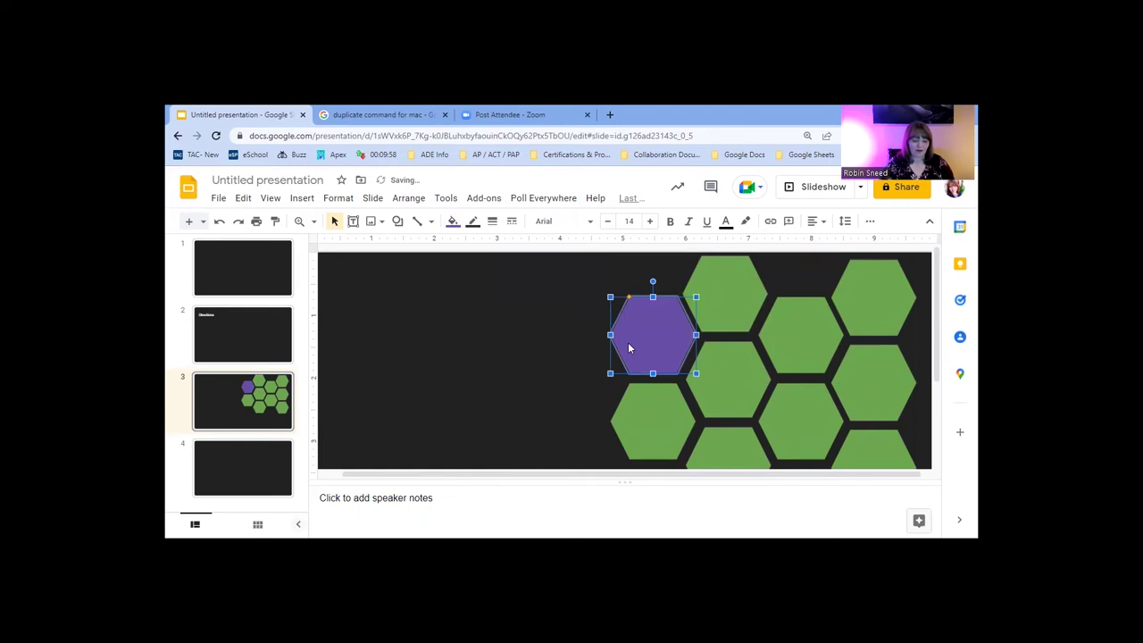
pyautogui.hotkey('ctrl', 'd')
pyautogui.hotkey('ctrl', 'd')
pyautogui.hotkey('ctrl', 'd')
pyautogui.hotkey('ctrl', 'd')
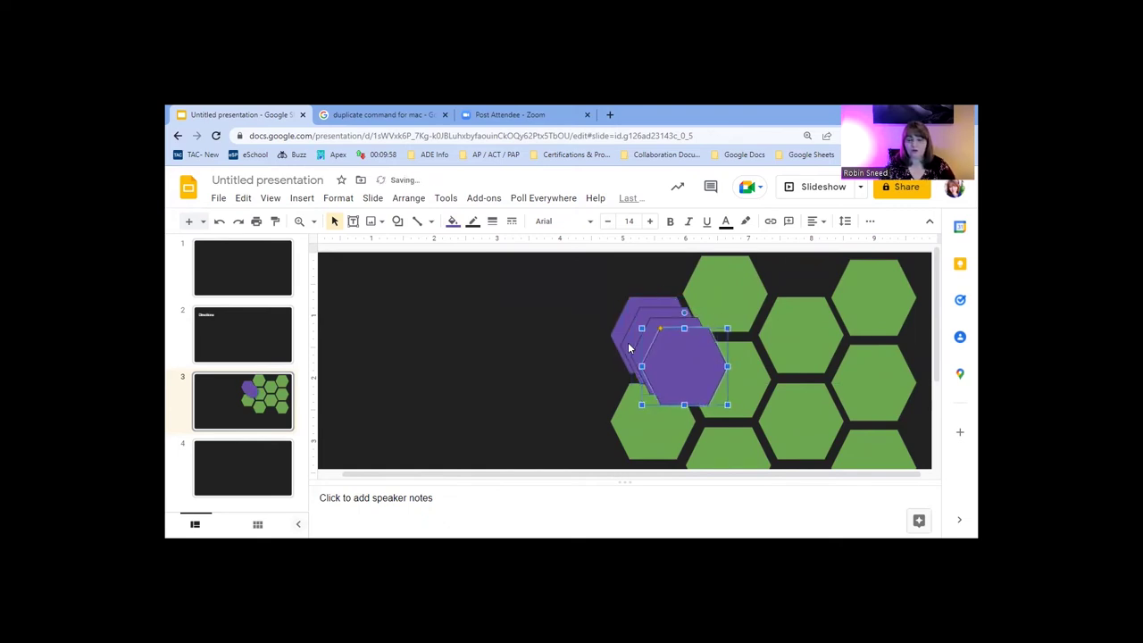
pyautogui.hotkey('ctrl', 'd')
pyautogui.moveTo(706, 381); pyautogui.dragTo(576, 296)
pyautogui.moveTo(684, 364); pyautogui.dragTo(570, 367)
pyautogui.moveTo(668, 363); pyautogui.dragTo(489, 335)
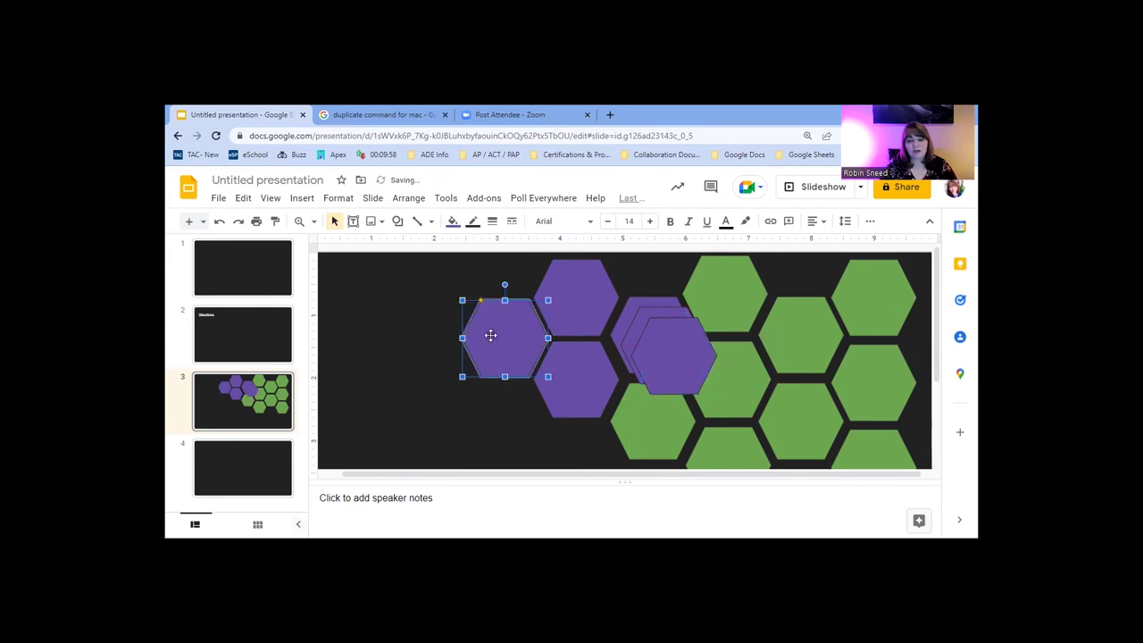
pyautogui.moveTo(657, 352); pyautogui.dragTo(414, 297)
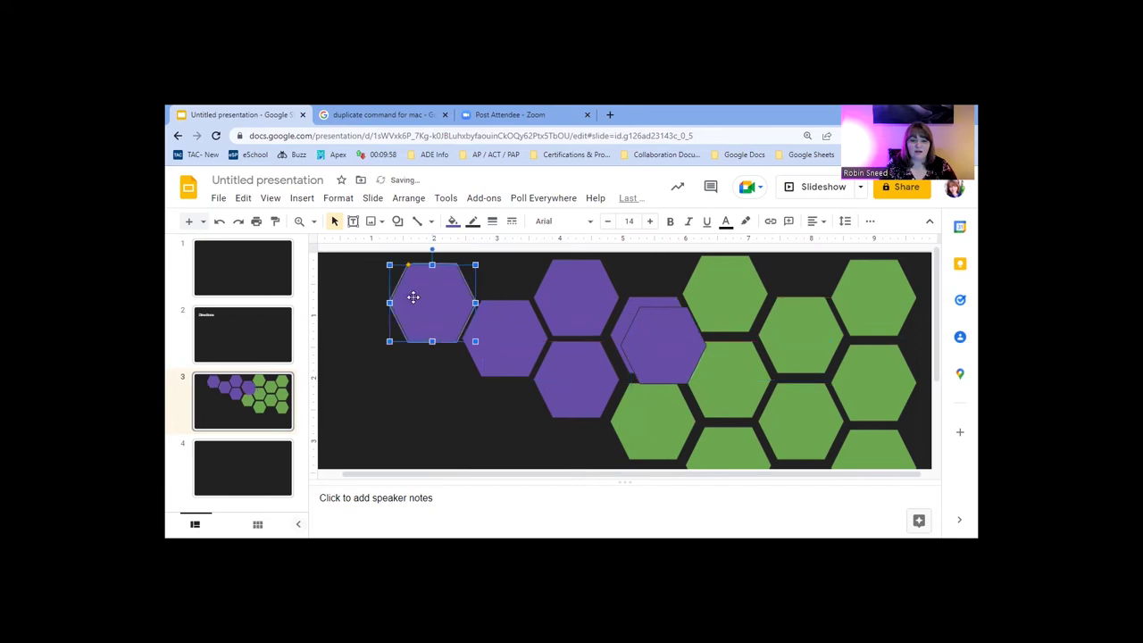
# Step: Try a 'Mr. Darcy' label on a purple hexagon, remove it, and line up the rightmost purple tile
pyautogui.click(574, 296)
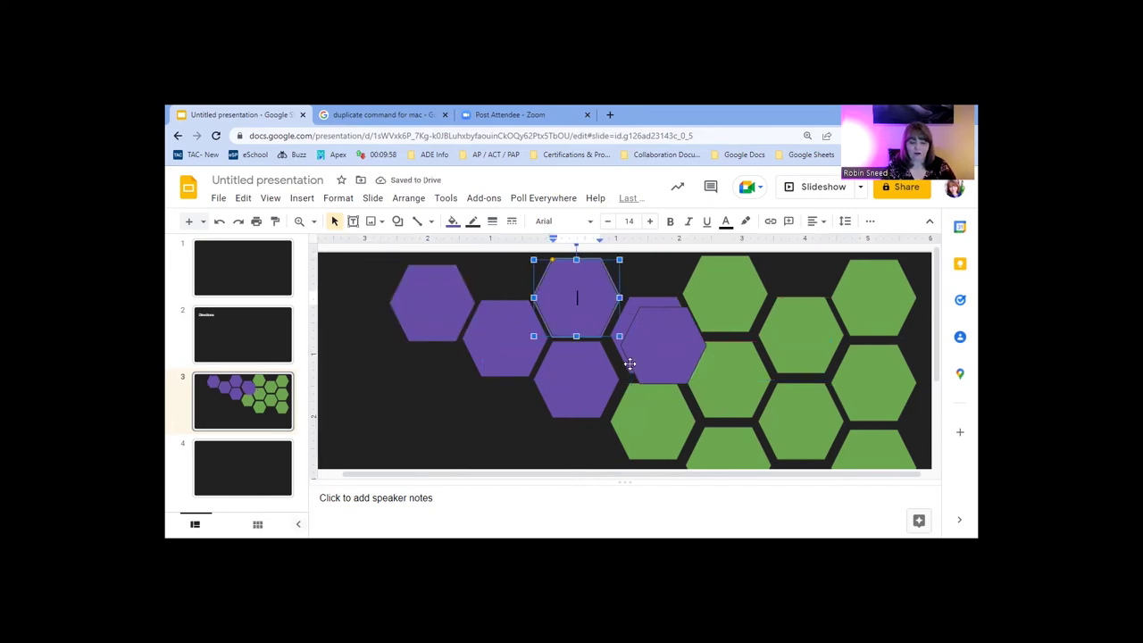
pyautogui.write('Mr. Darcy')
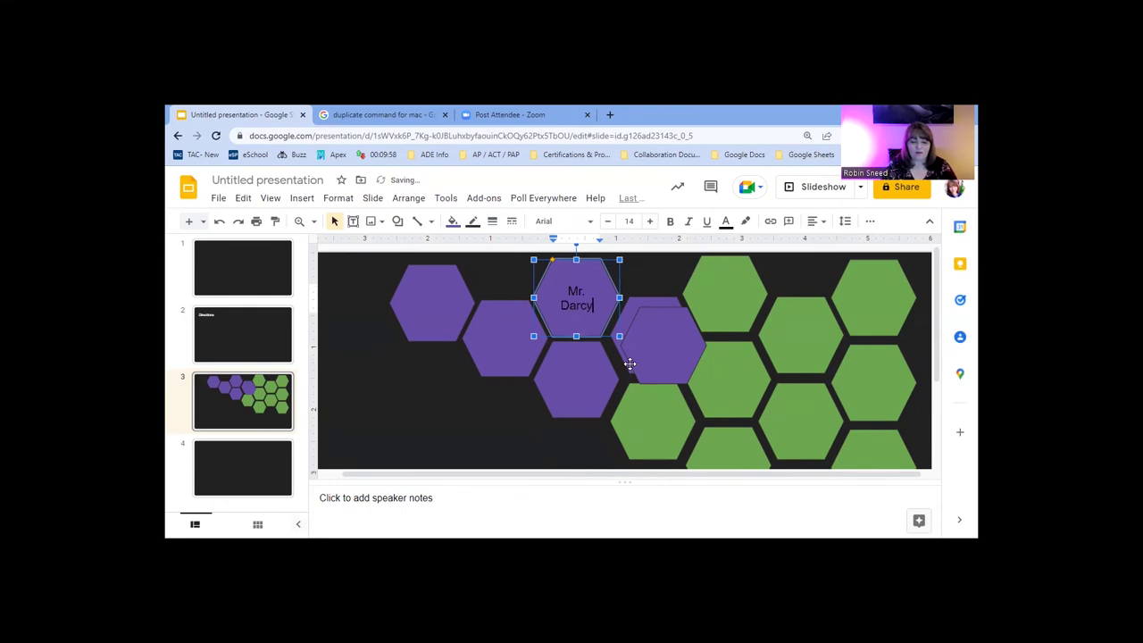
pyautogui.moveTo(597, 311); pyautogui.dragTo(566, 290)
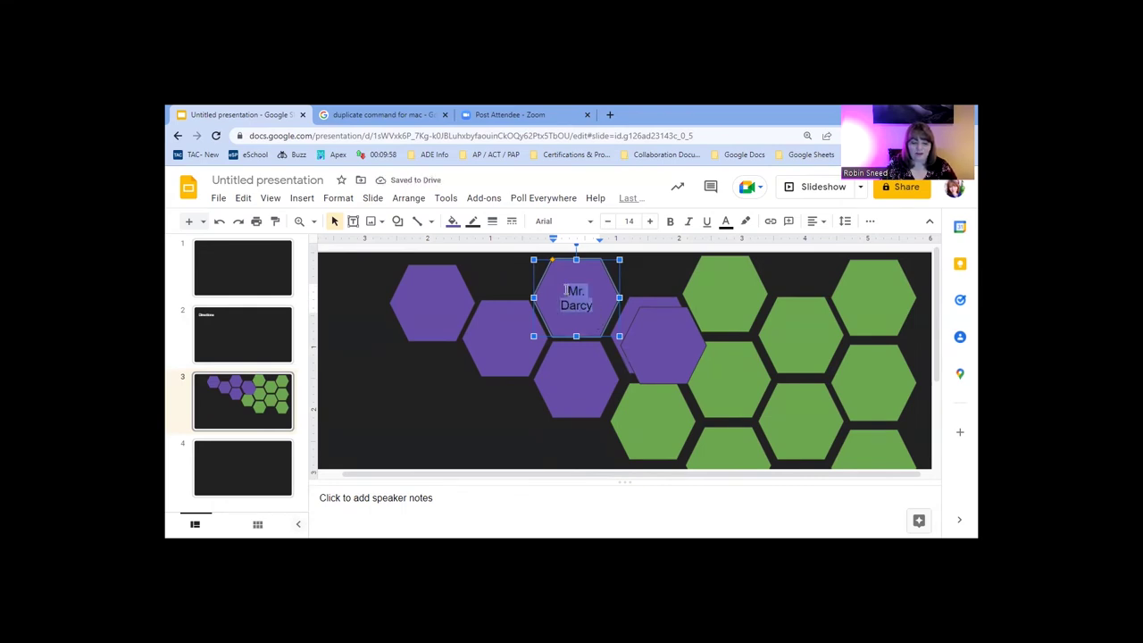
pyautogui.press('BackSpace')
pyautogui.moveTo(658, 319); pyautogui.dragTo(357, 317)
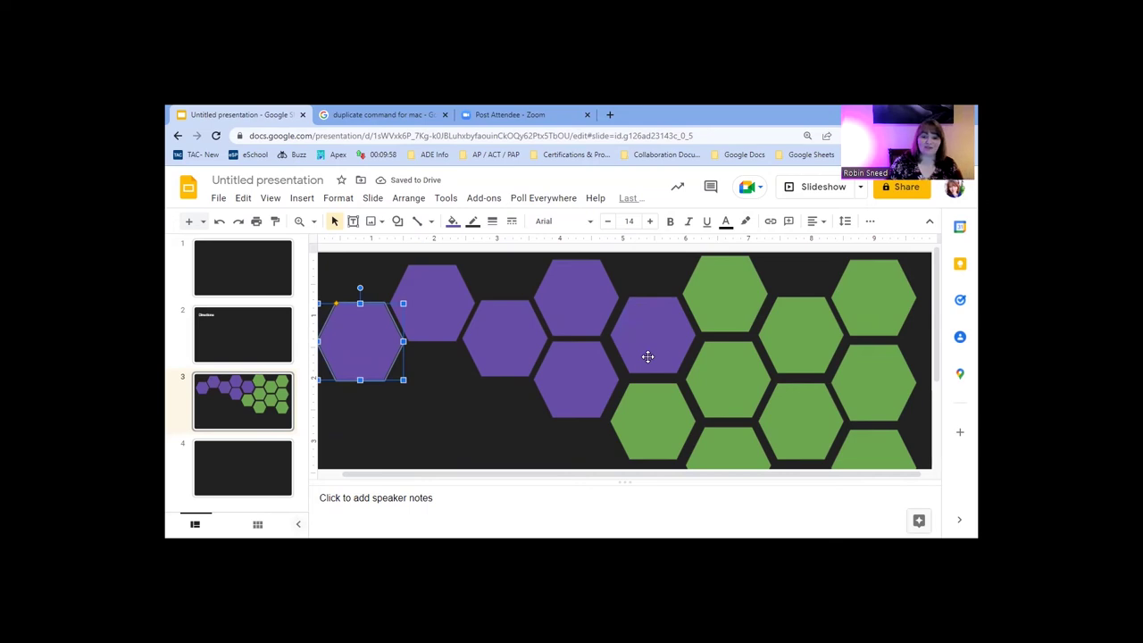
# Step: Recolour a green hexagon on slide 3 orange and duplicate it into several copies
pyautogui.scroll(-2, 647, 356)
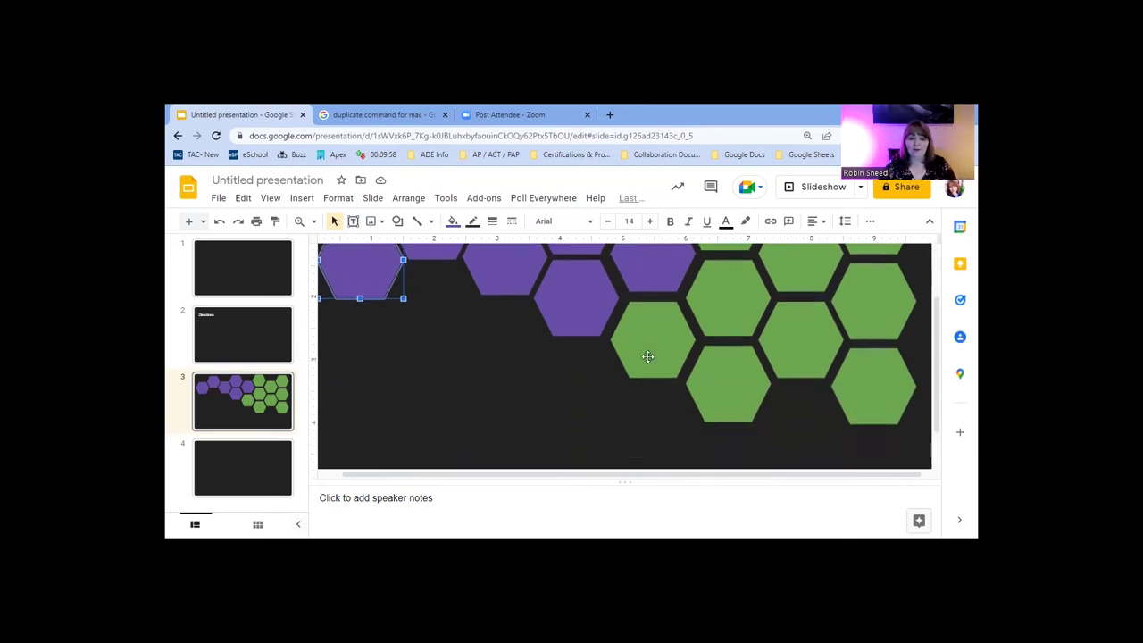
pyautogui.scroll(1, 647, 356)
pyautogui.scroll(1, 647, 357)
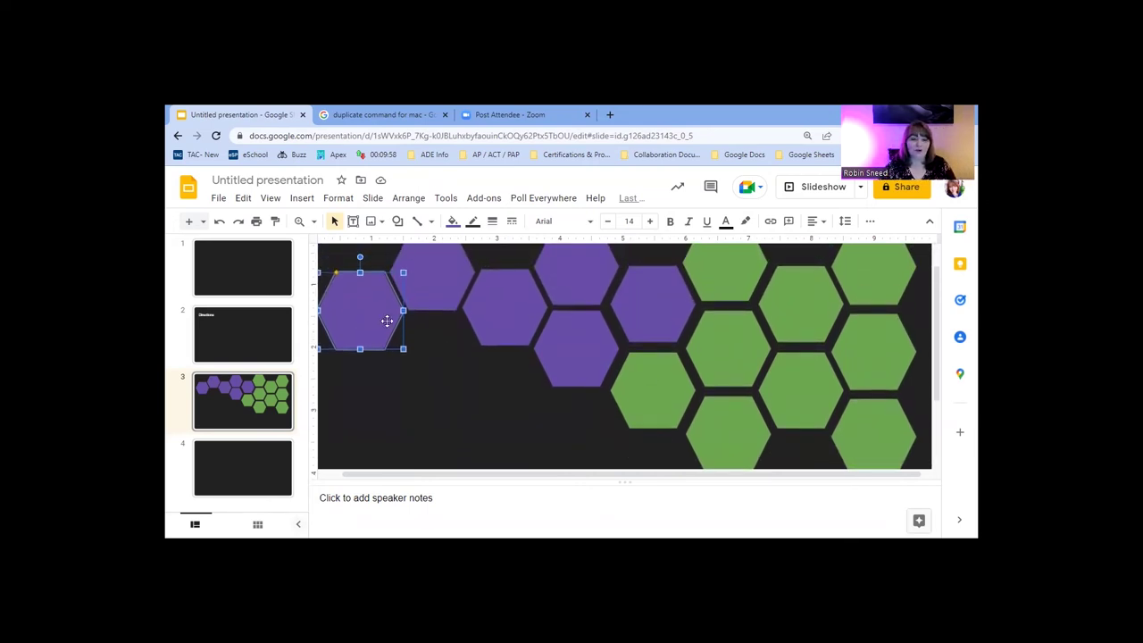
pyautogui.click(621, 408)
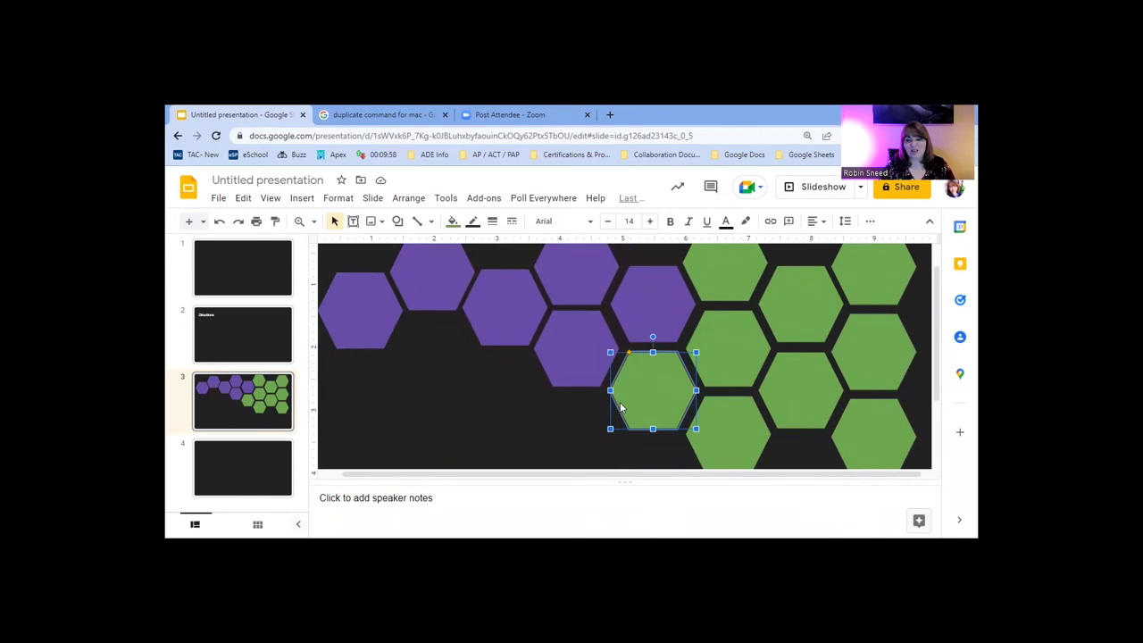
pyautogui.click(453, 223)
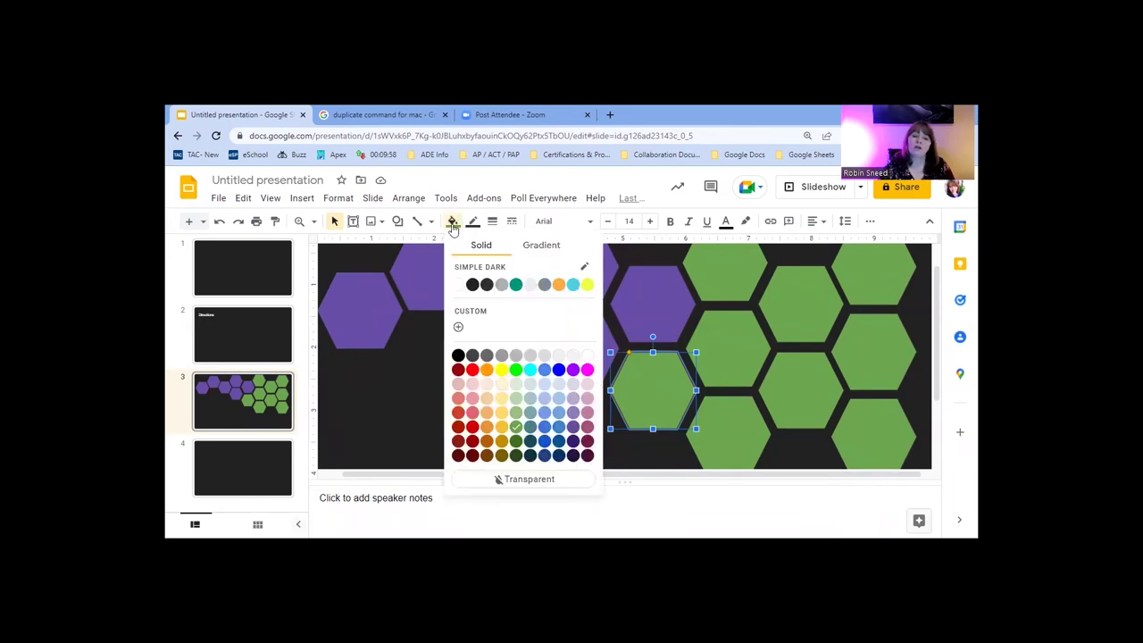
pyautogui.click(486, 427)
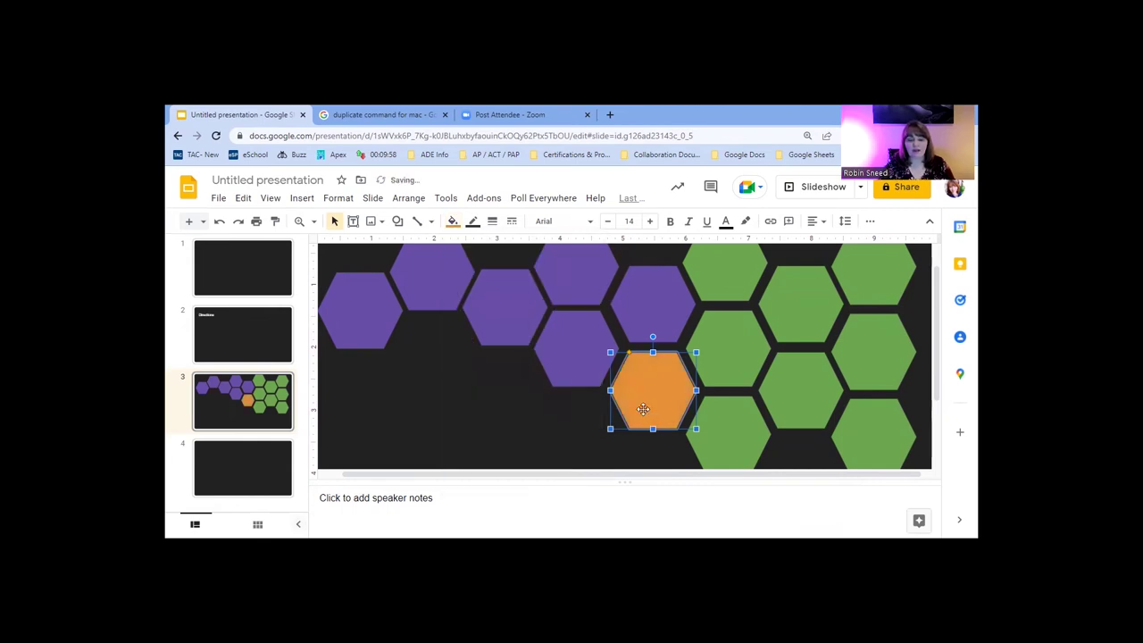
pyautogui.hotkey('ctrl', 'd')
pyautogui.hotkey('ctrl', 'd')
pyautogui.hotkey('ctrl', 'd')
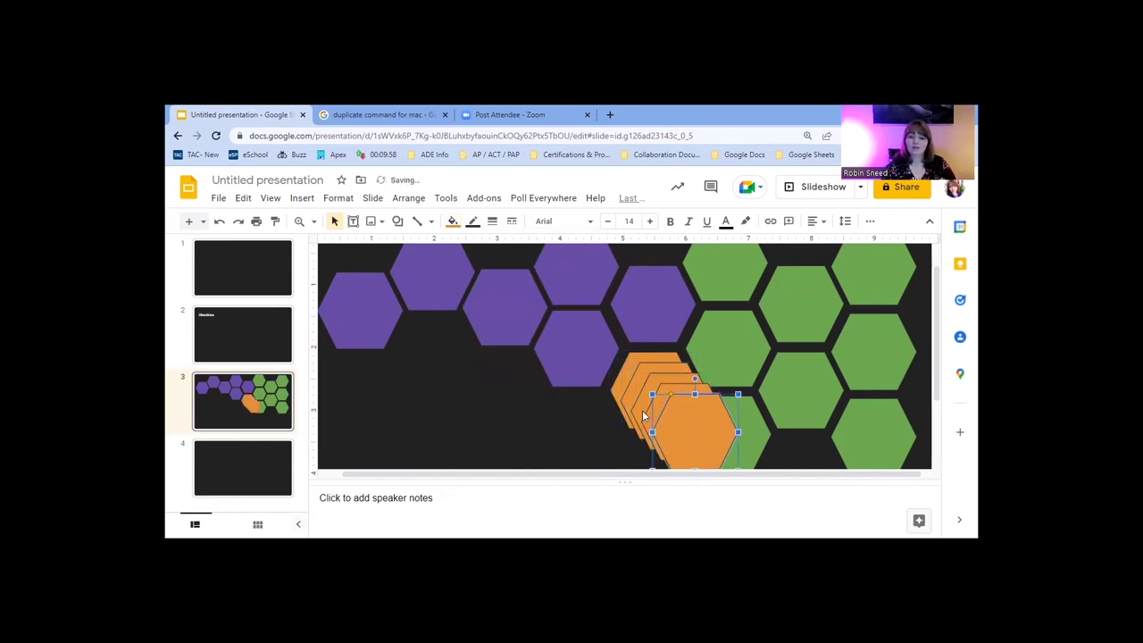
pyautogui.hotkey('ctrl', 'd')
# Step: Arrange the five orange hexagons in a band beneath the purple row
pyautogui.moveTo(704, 383); pyautogui.dragTo(437, 293)
pyautogui.moveTo(710, 357); pyautogui.dragTo(378, 323)
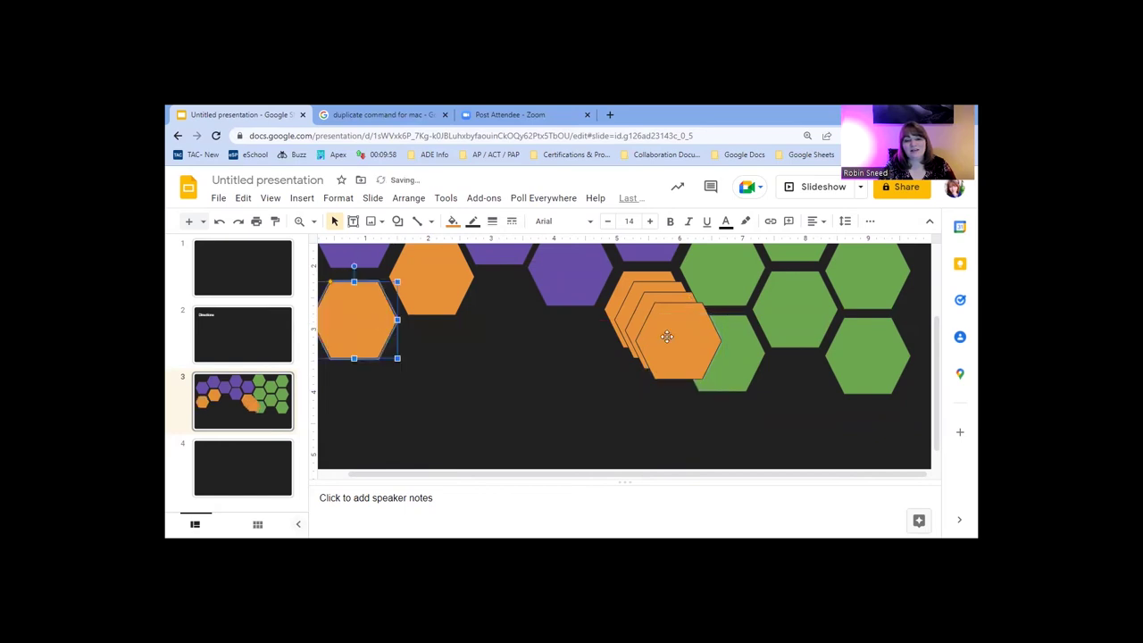
pyautogui.moveTo(666, 334); pyautogui.dragTo(494, 316)
pyautogui.moveTo(676, 344); pyautogui.dragTo(589, 384)
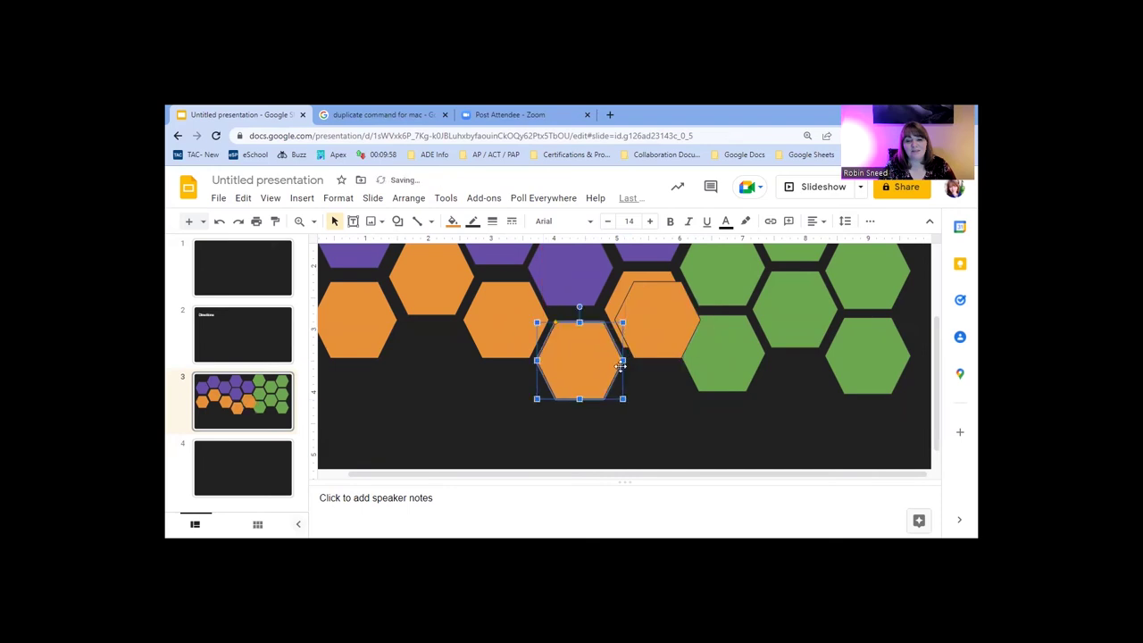
pyautogui.moveTo(632, 320); pyautogui.dragTo(410, 359)
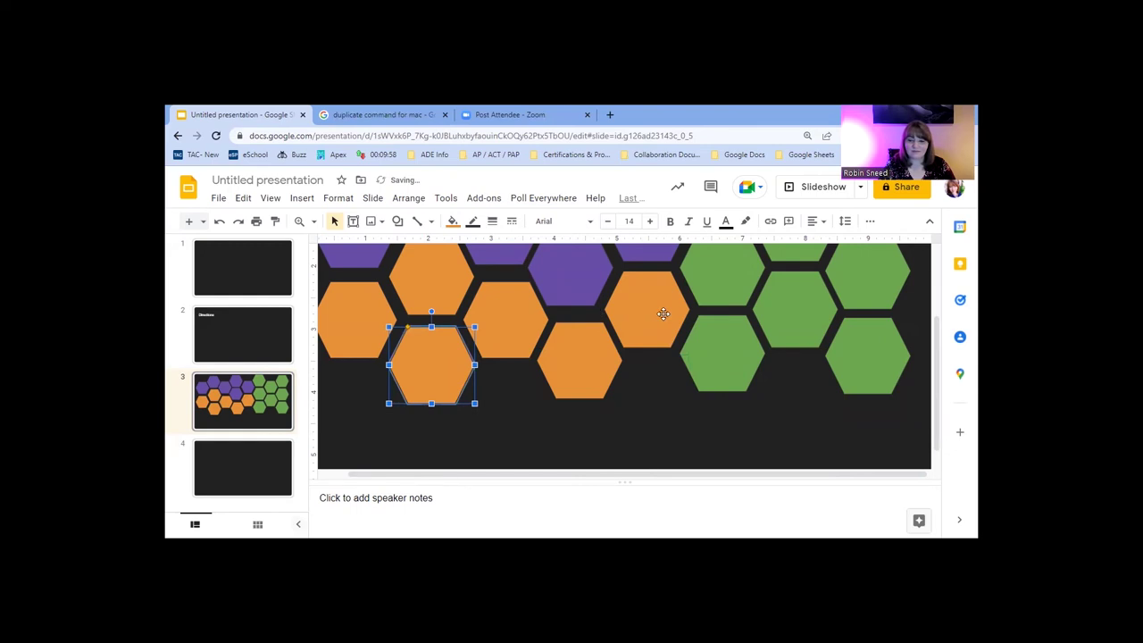
pyautogui.scroll(2, 718, 367)
pyautogui.scroll(-3, 719, 367)
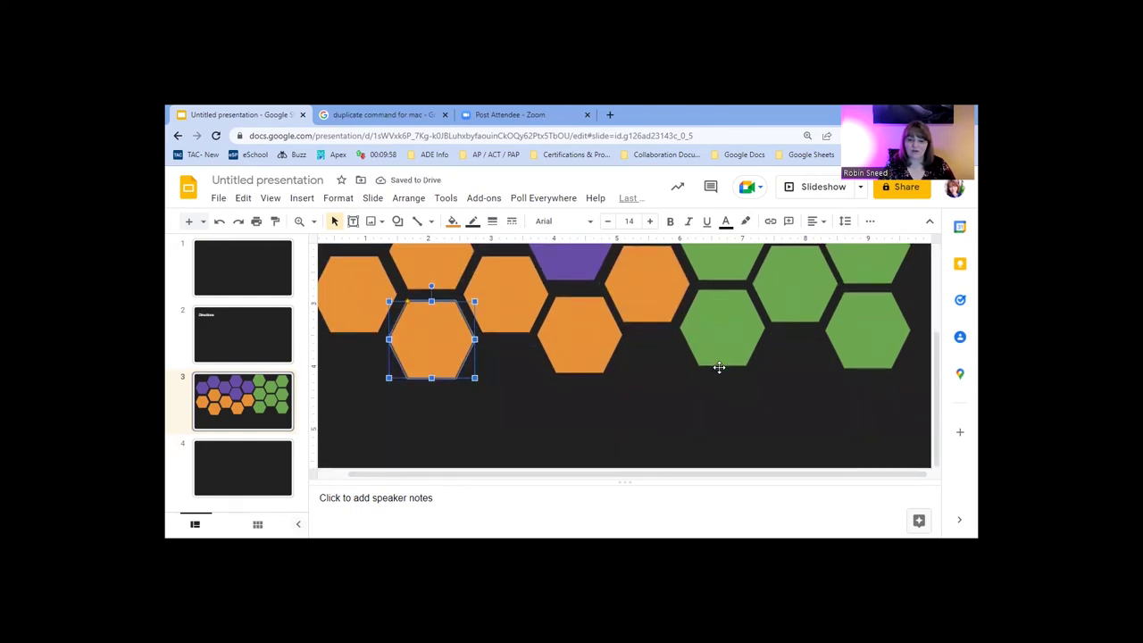
pyautogui.scroll(3, 718, 367)
pyautogui.scroll(-4, 719, 367)
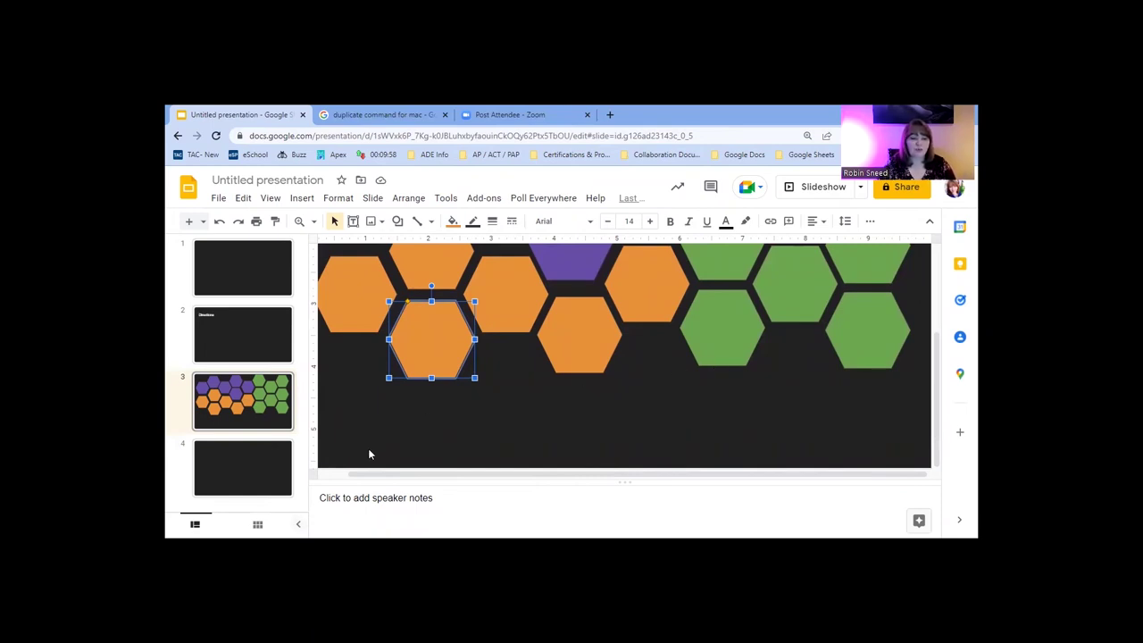
pyautogui.click(253, 467)
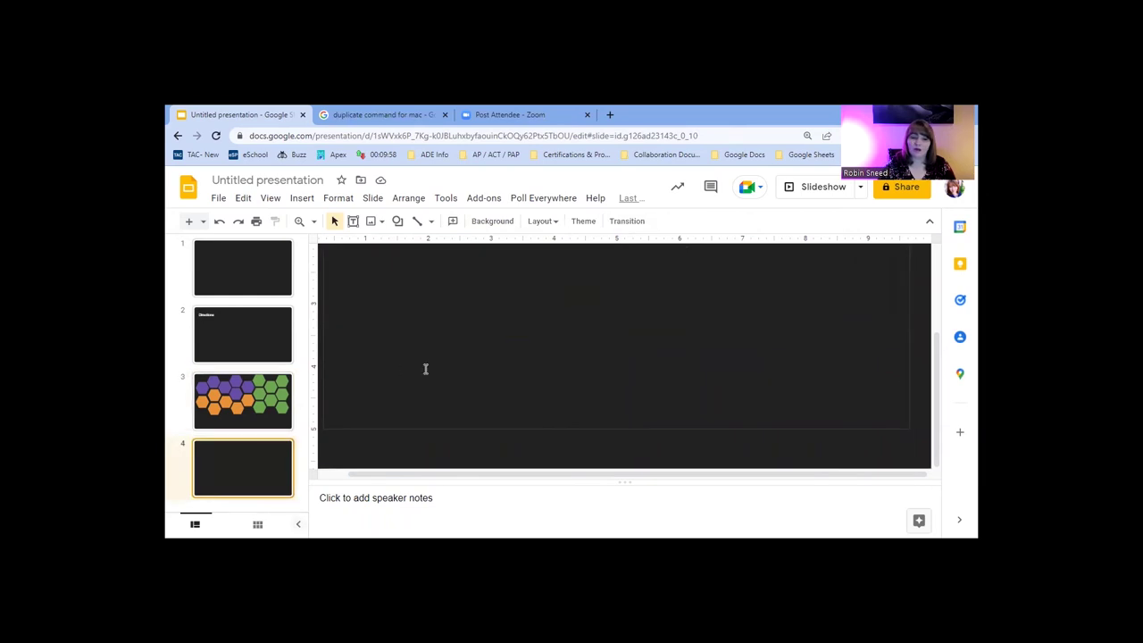
# Step: Select and delete the empty title and body placeholders on slide 4
pyautogui.scroll(3, 425, 368)
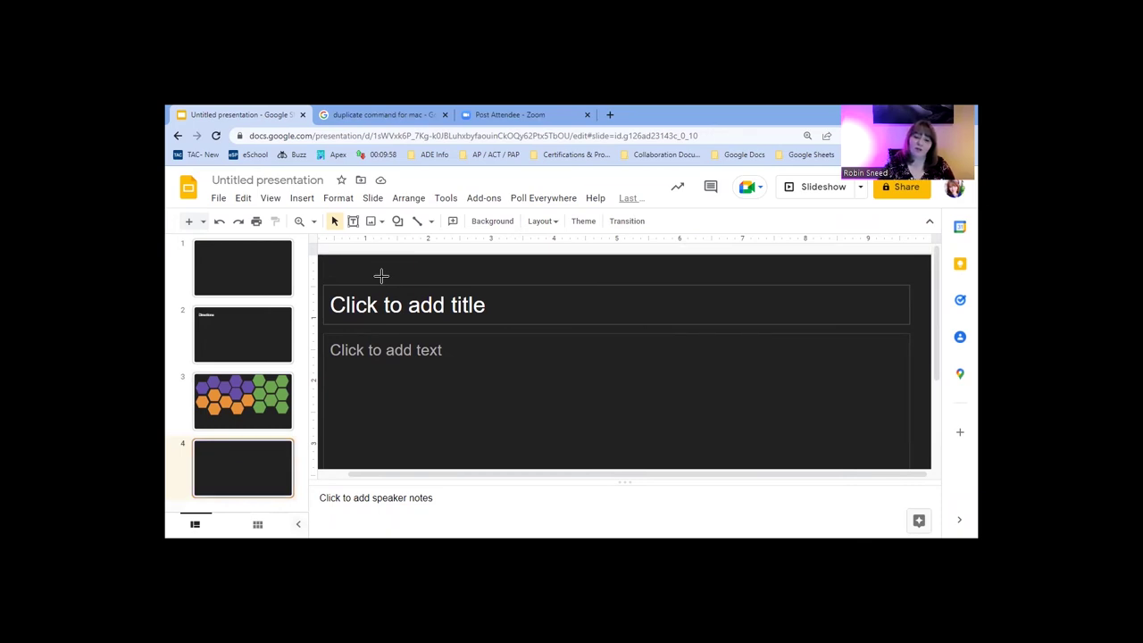
pyautogui.moveTo(381, 277); pyautogui.dragTo(460, 412)
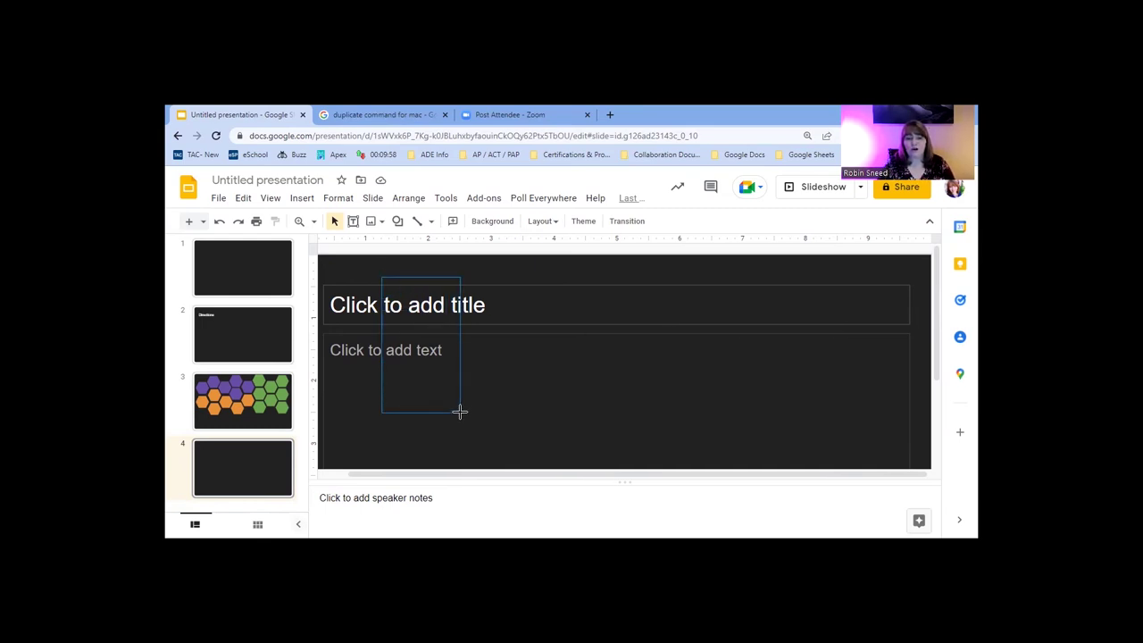
pyautogui.moveTo(460, 411); pyautogui.dragTo(466, 422)
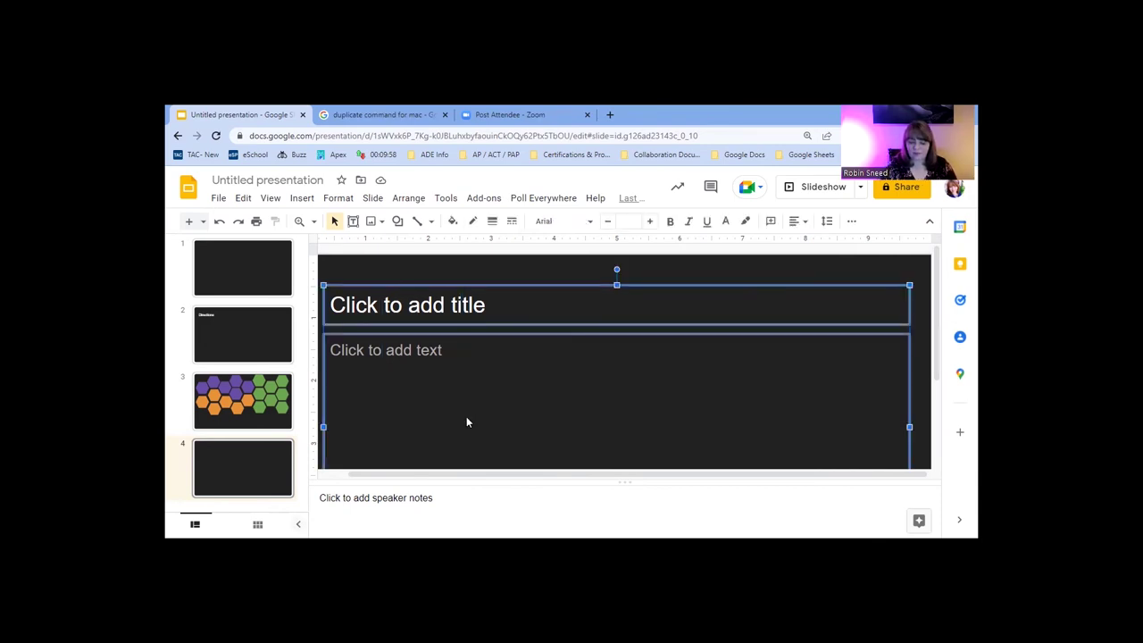
pyautogui.press('Delete')
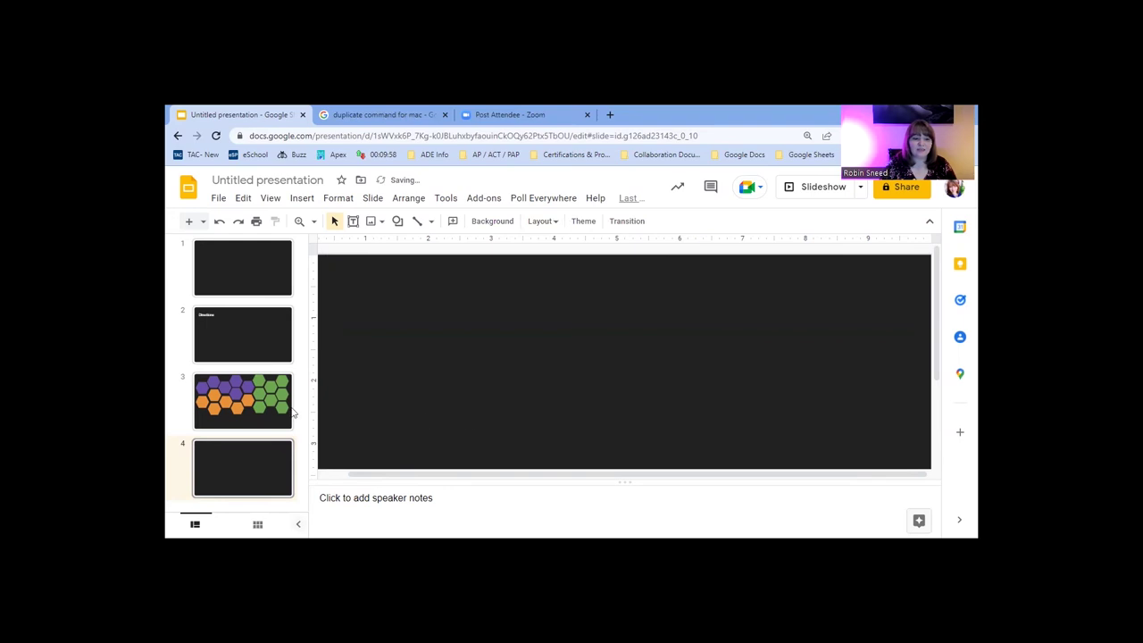
pyautogui.click(256, 406)
# Step: Paste a purple and an orange hexagon from slide 3 onto slide 4, side by side
pyautogui.scroll(-2, 452, 408)
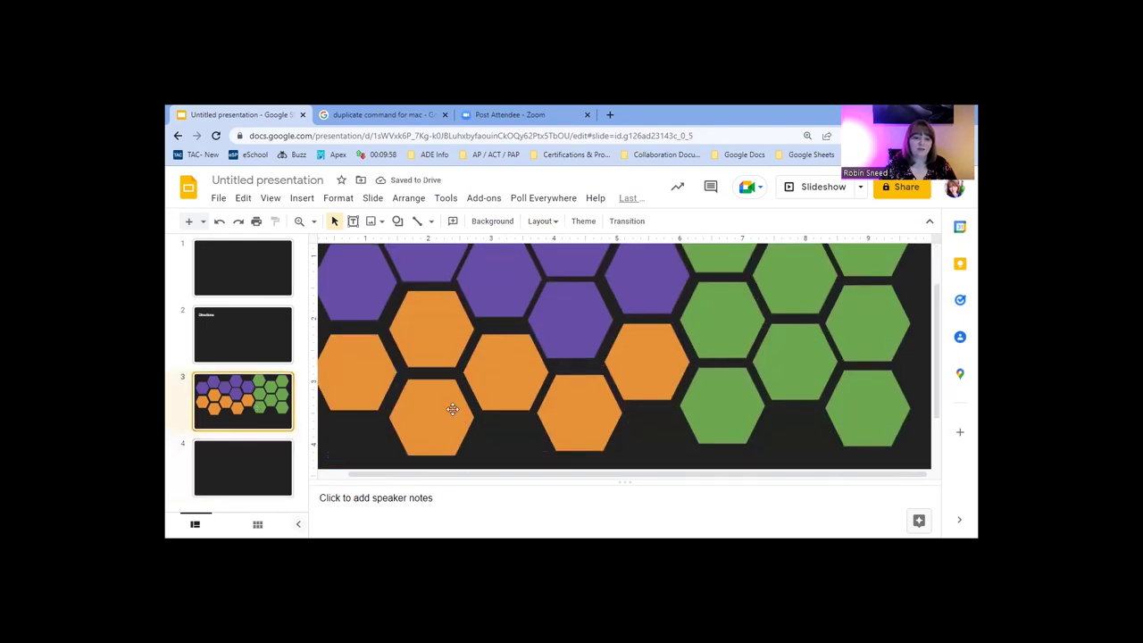
pyautogui.scroll(1, 453, 408)
pyautogui.scroll(-1, 453, 408)
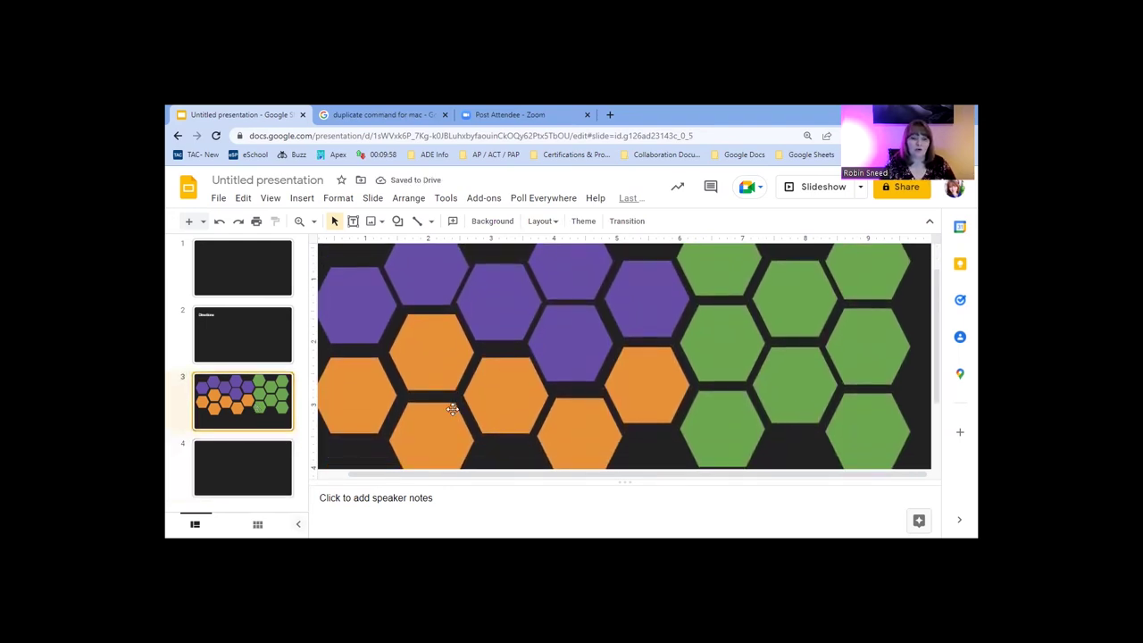
pyautogui.click(347, 301)
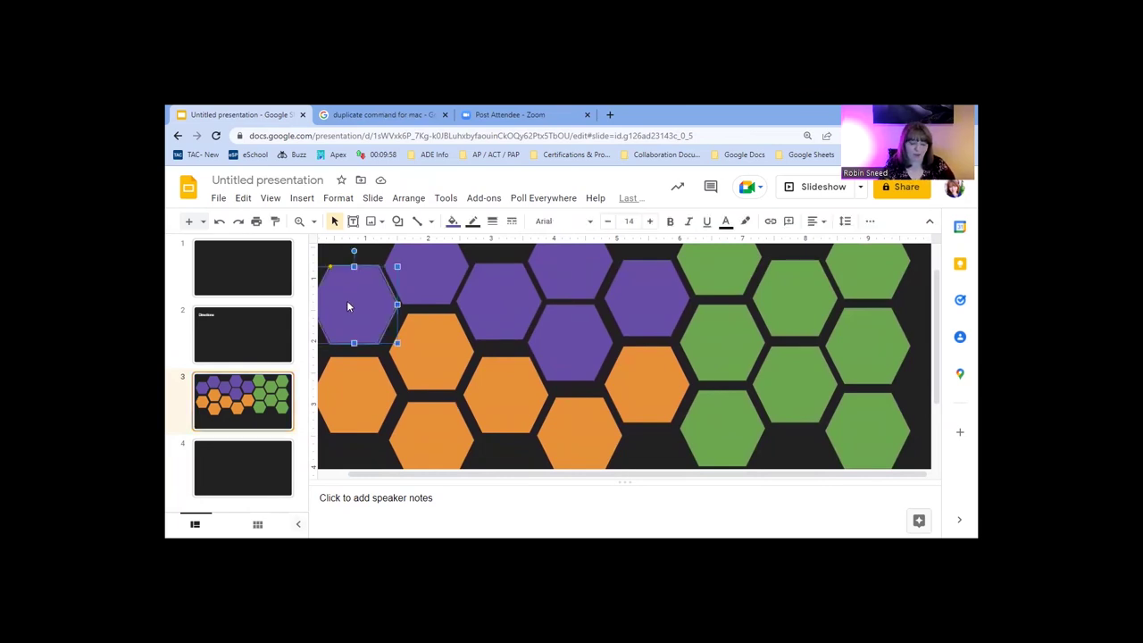
pyautogui.rightClick(243, 459)
pyautogui.click(582, 318)
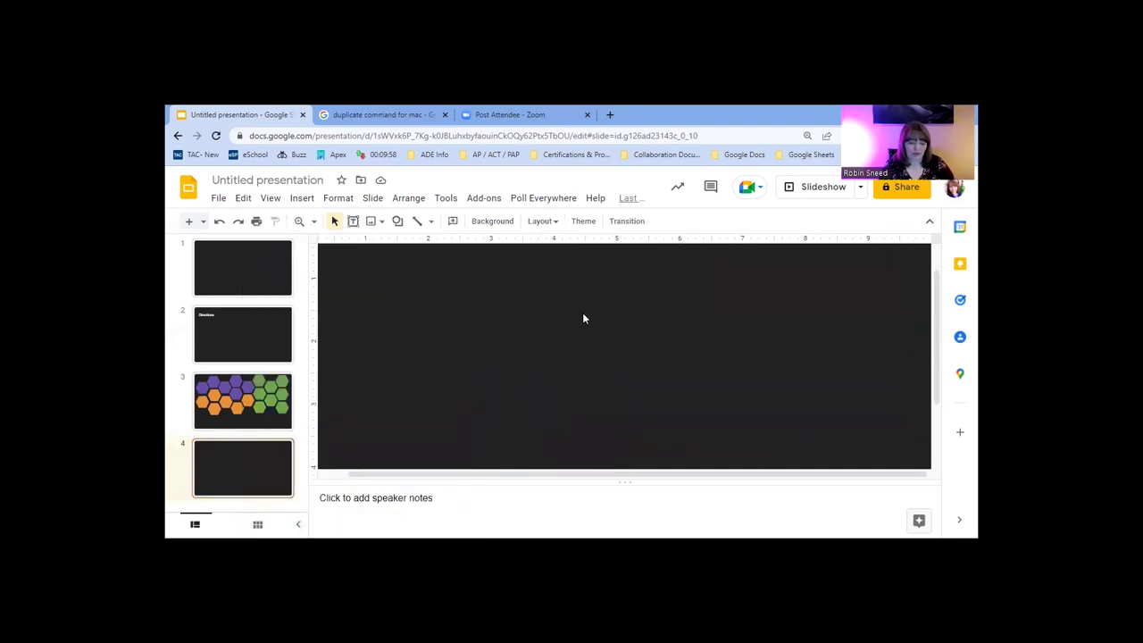
pyautogui.hotkey('ctrl', 'v')
pyautogui.click(228, 402)
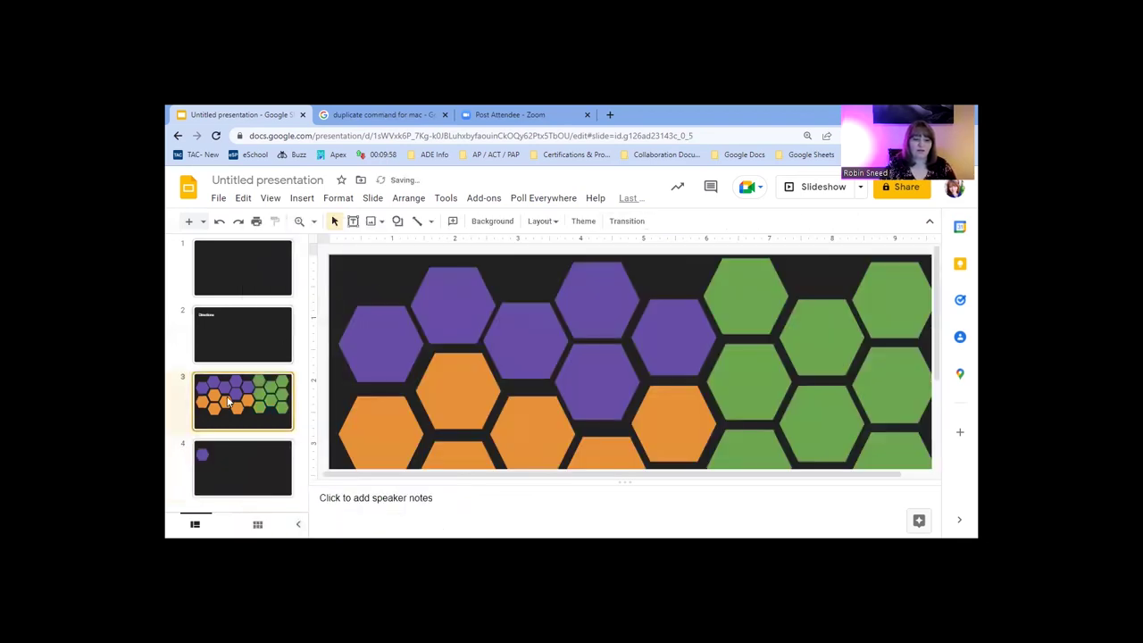
pyautogui.click(447, 406)
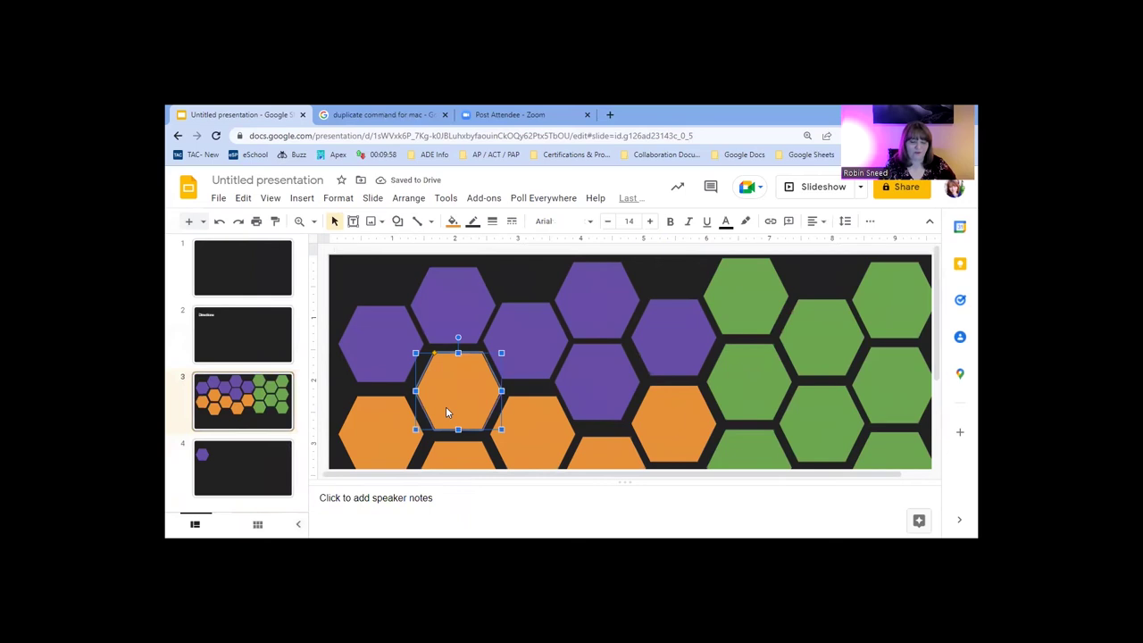
pyautogui.click(259, 466)
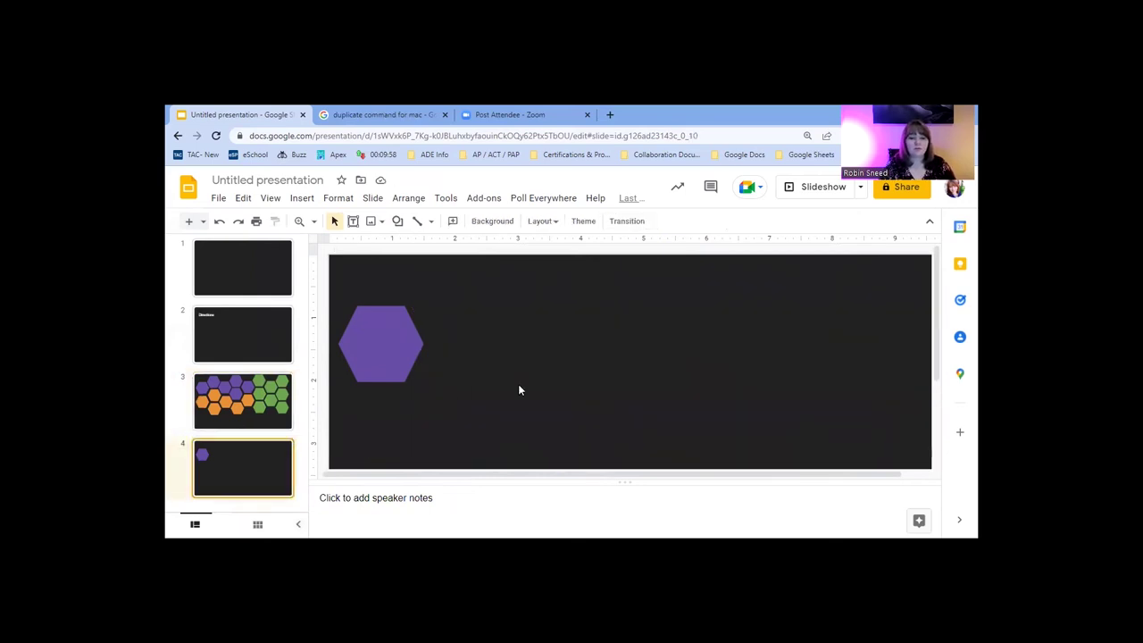
pyautogui.hotkey('ctrl', 'v')
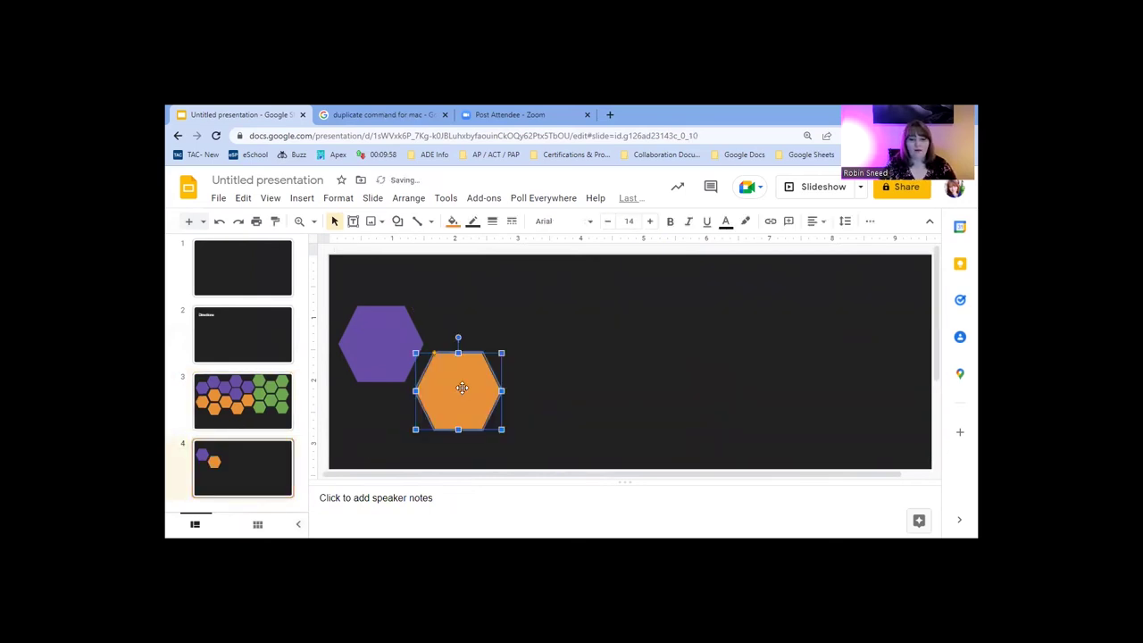
pyautogui.moveTo(462, 387); pyautogui.dragTo(634, 403)
pyautogui.moveTo(387, 334); pyautogui.dragTo(567, 356)
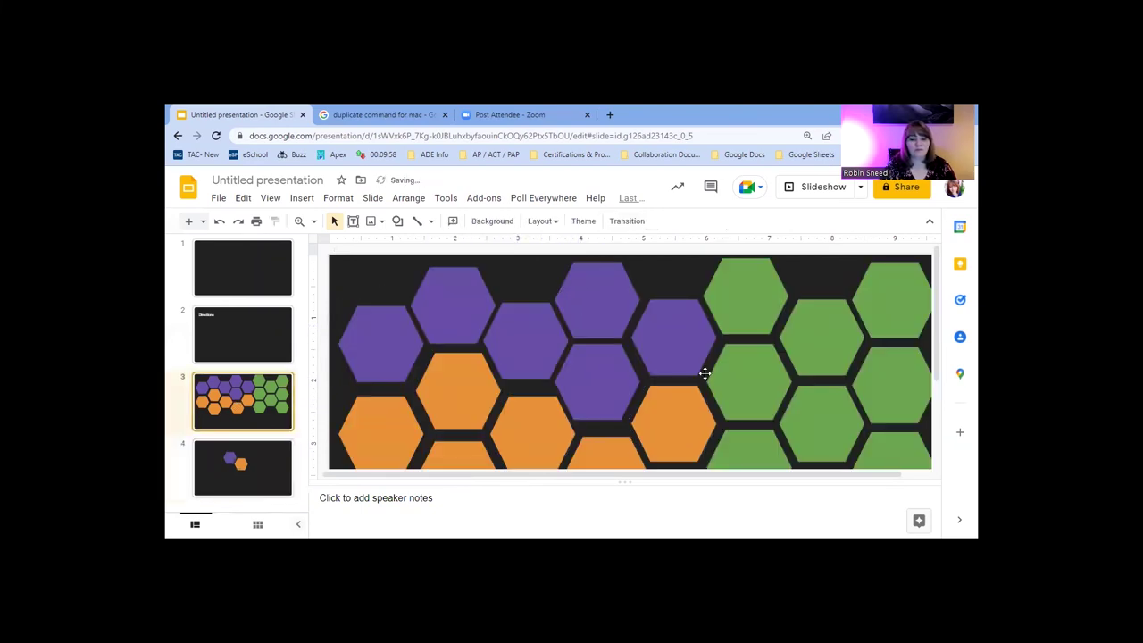
# Step: Paste a green hexagon onto slide 4 and fit it above the orange one
pyautogui.hotkey('ctrl', 'v')
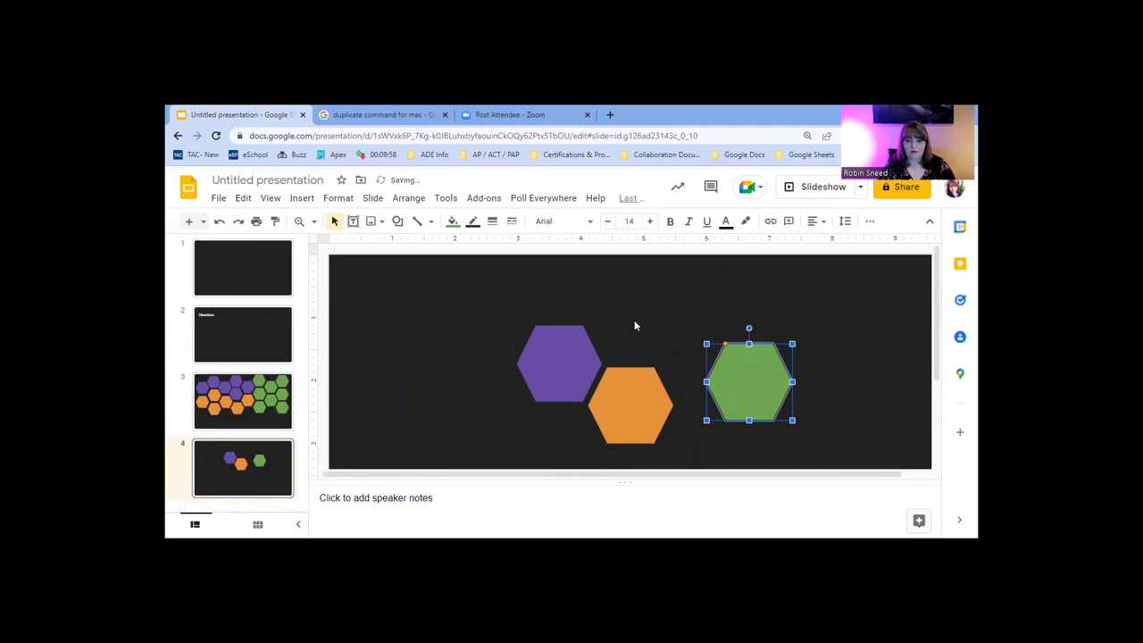
pyautogui.moveTo(735, 355); pyautogui.dragTo(616, 295)
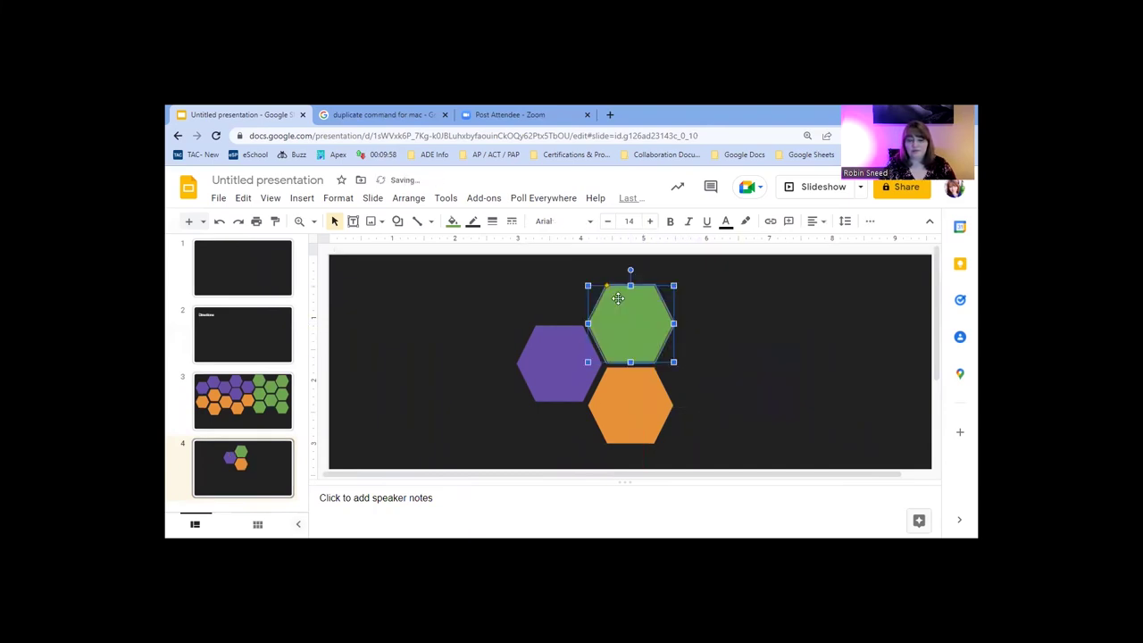
pyautogui.click(446, 385)
pyautogui.scroll(-3, 447, 386)
pyautogui.scroll(2, 447, 386)
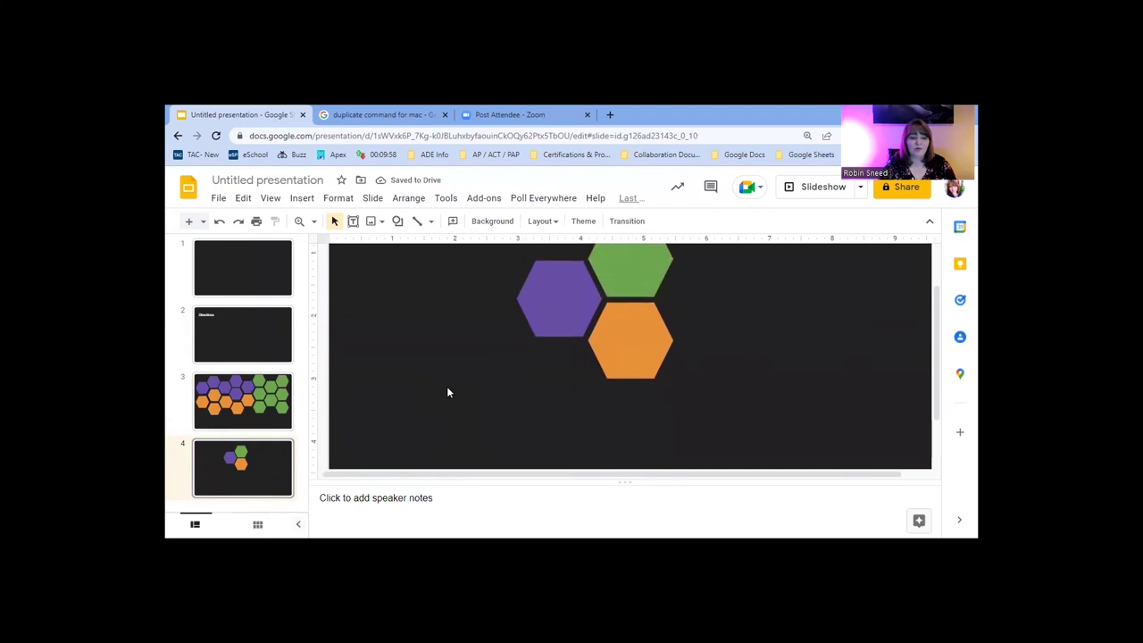
pyautogui.rightClick(266, 420)
# Step: Replace 'Untitled presentation' with the title 'Hexagonal Thinking - Template'
pyautogui.click(266, 420)
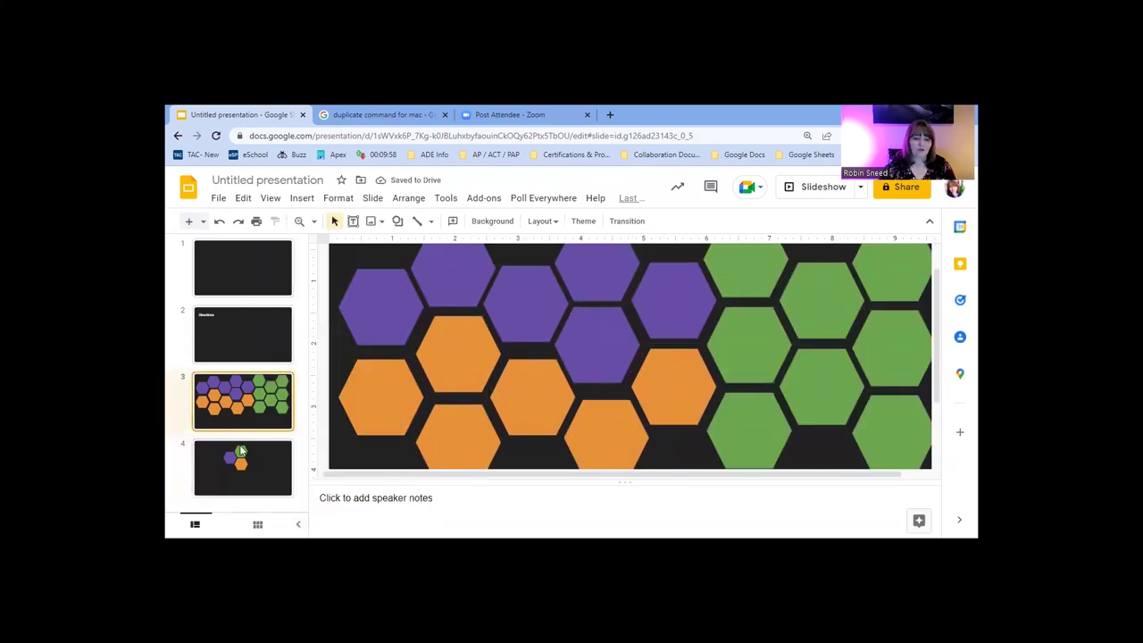
pyautogui.click(242, 458)
pyautogui.click(231, 409)
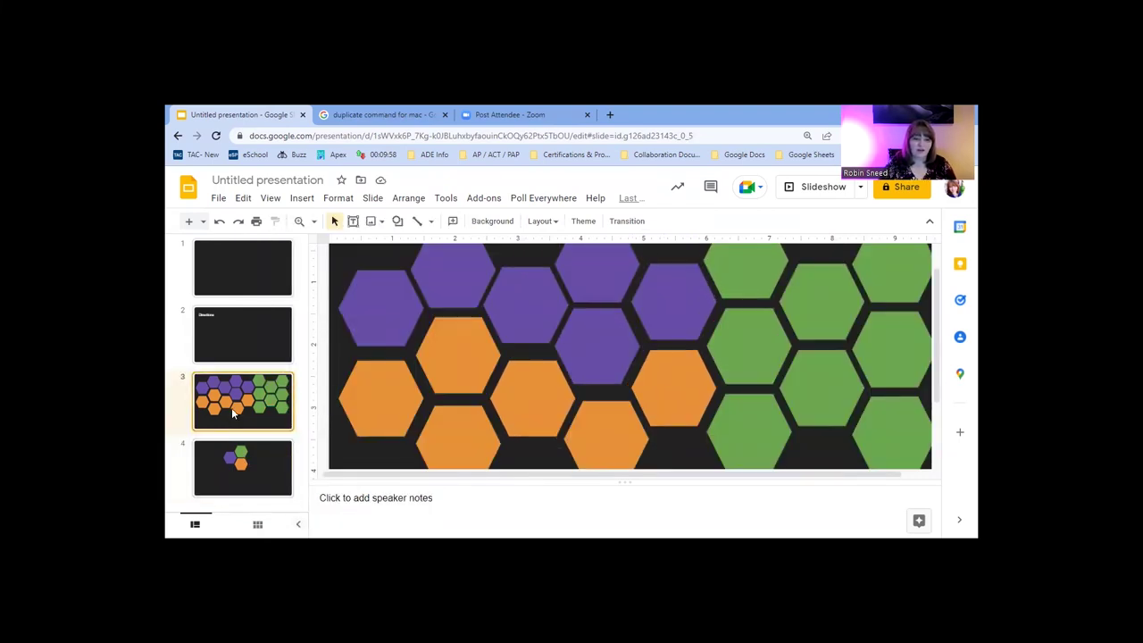
pyautogui.click(323, 181)
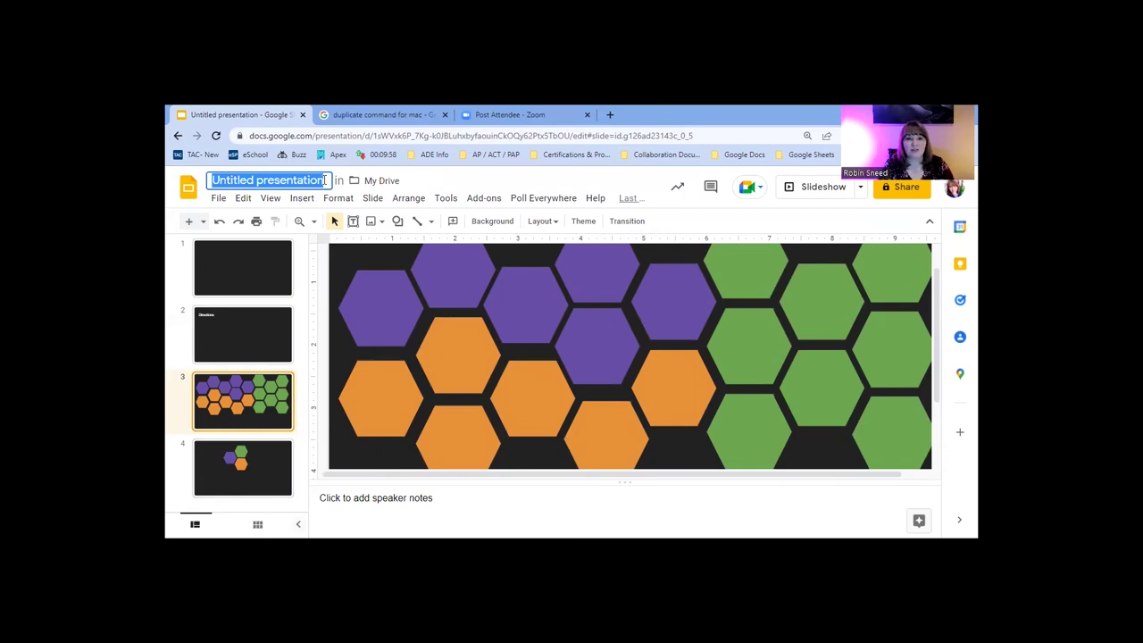
pyautogui.click(325, 180)
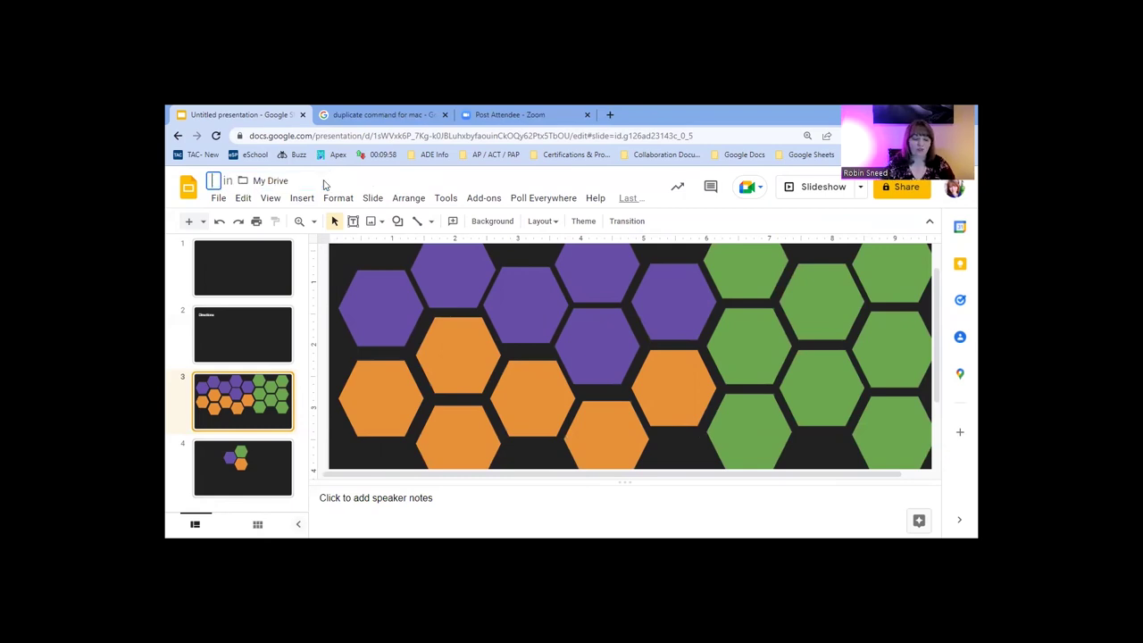
pyautogui.press('Return')
pyautogui.click(325, 181)
pyautogui.write('Hexag')
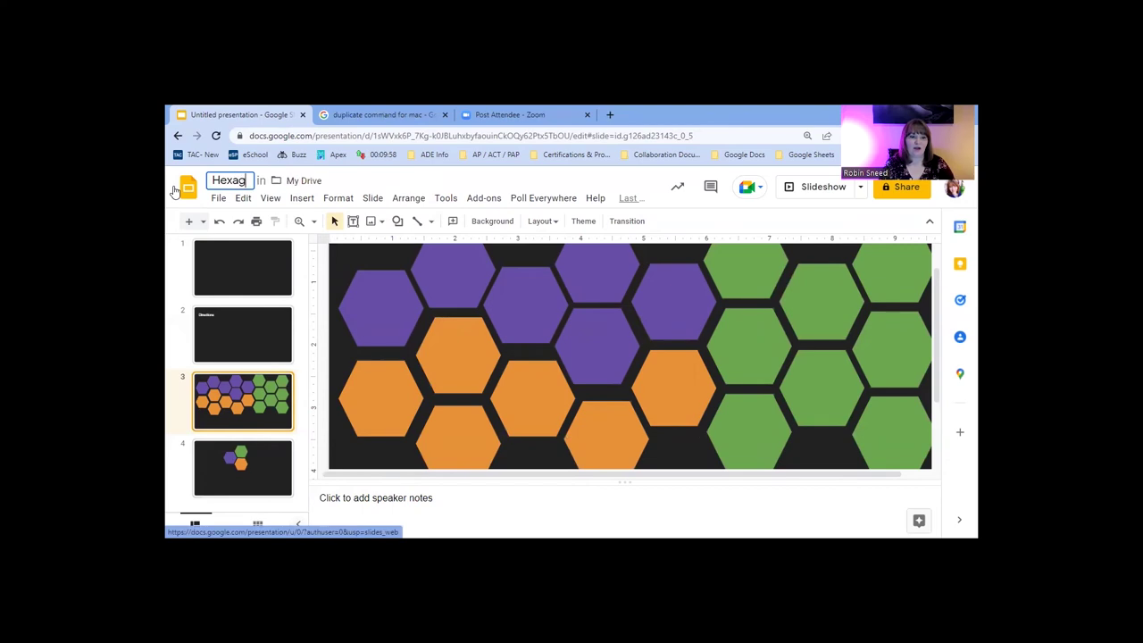
pyautogui.write('onal Thinking')
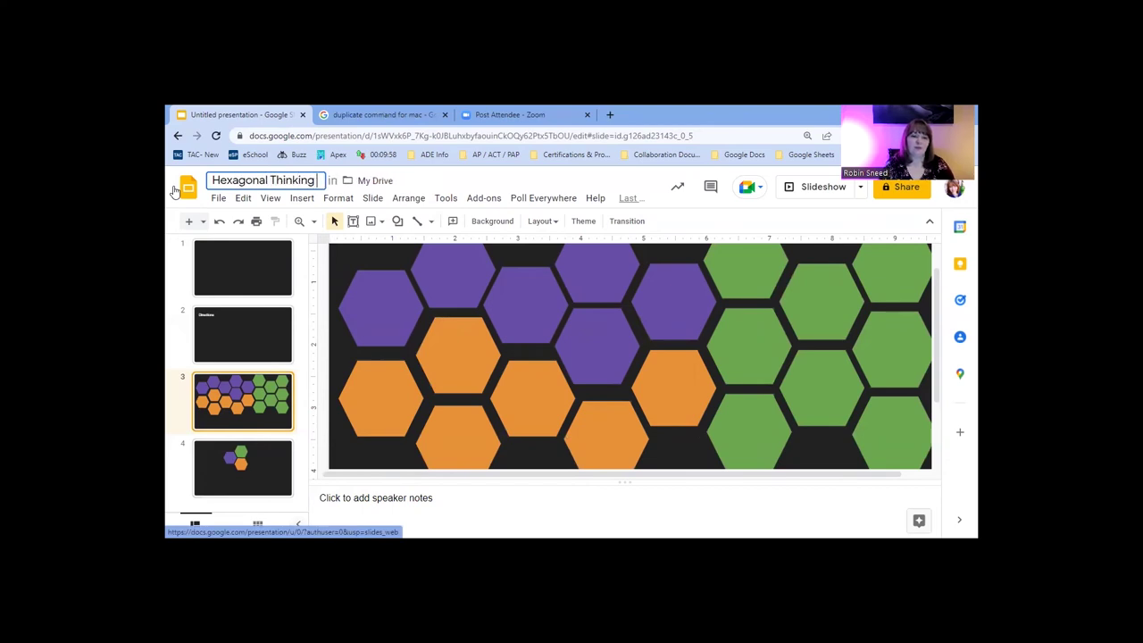
pyautogui.write(' - Templat4')
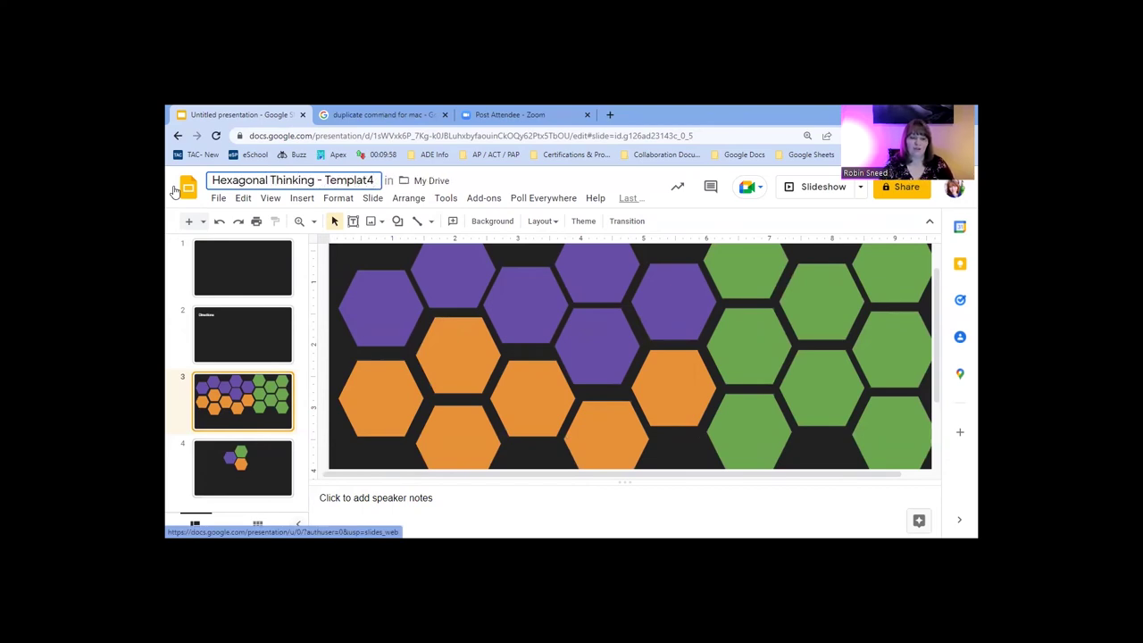
pyautogui.press('BackSpace')
pyautogui.write('e')
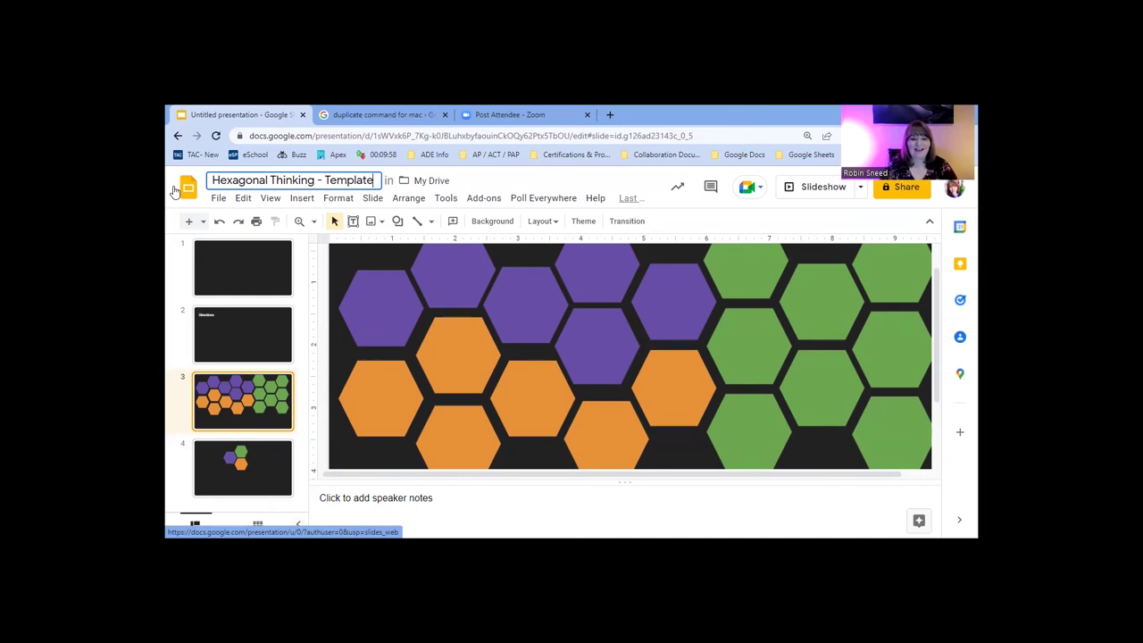
pyautogui.click(388, 262)
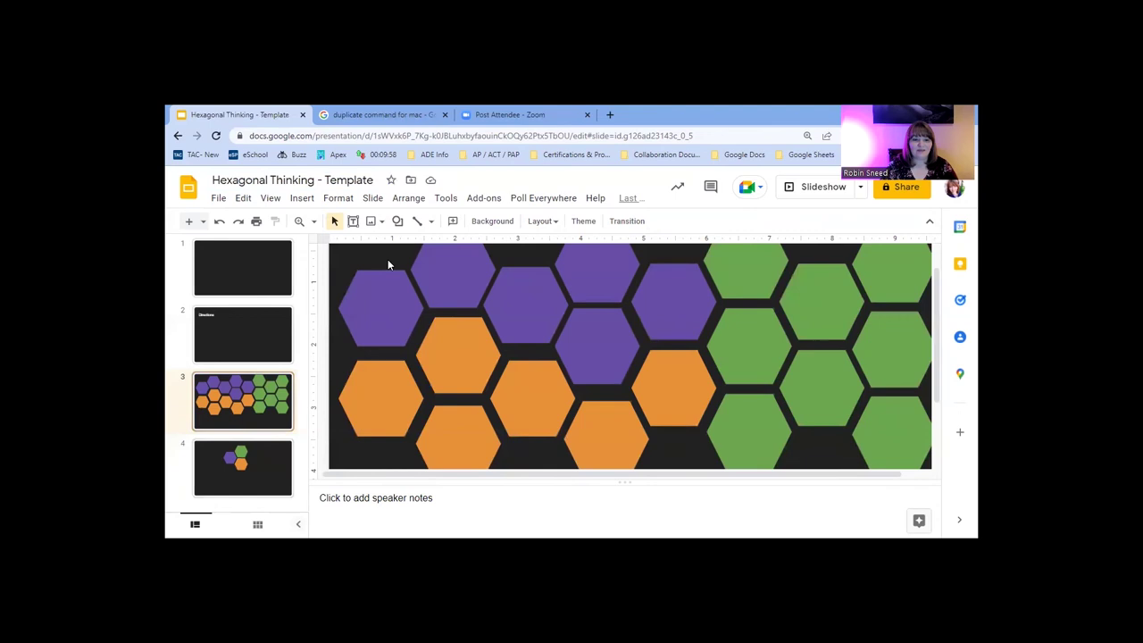
# Step: Choose File > Make a copy > Entire presentation
pyautogui.click(218, 197)
pyautogui.scroll(-1, 250, 387)
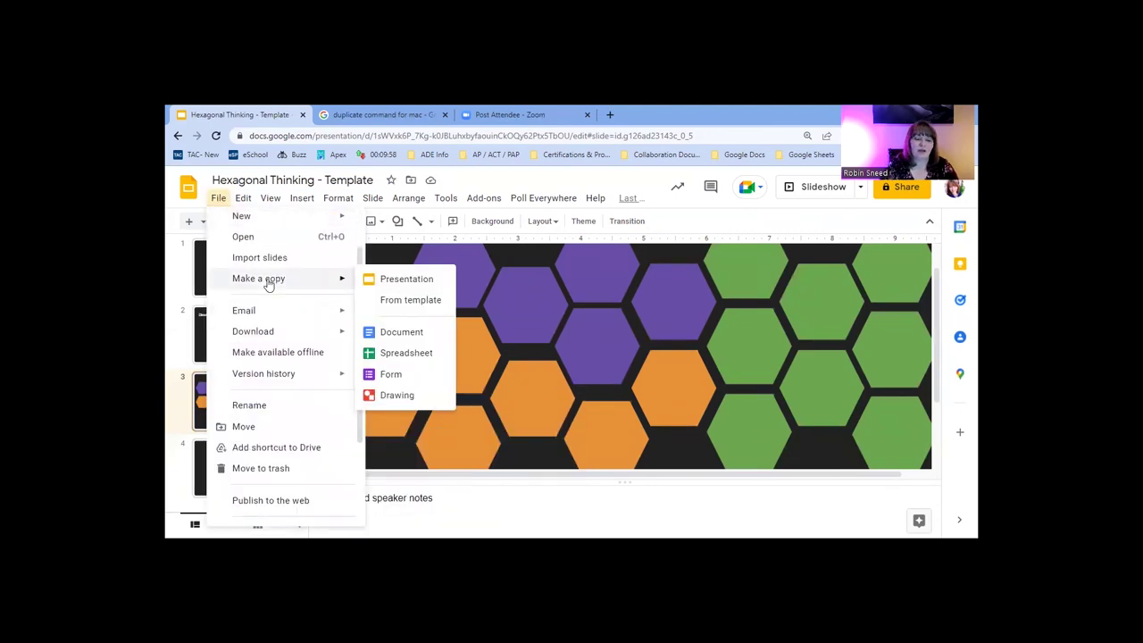
pyautogui.moveTo(268, 281)
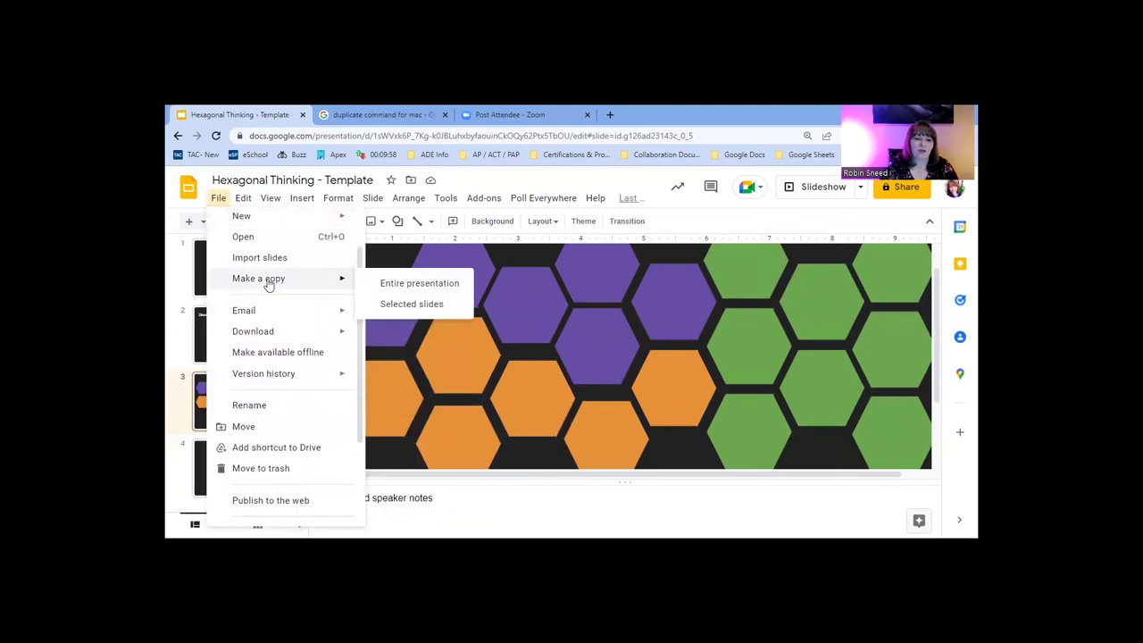
pyautogui.click(413, 284)
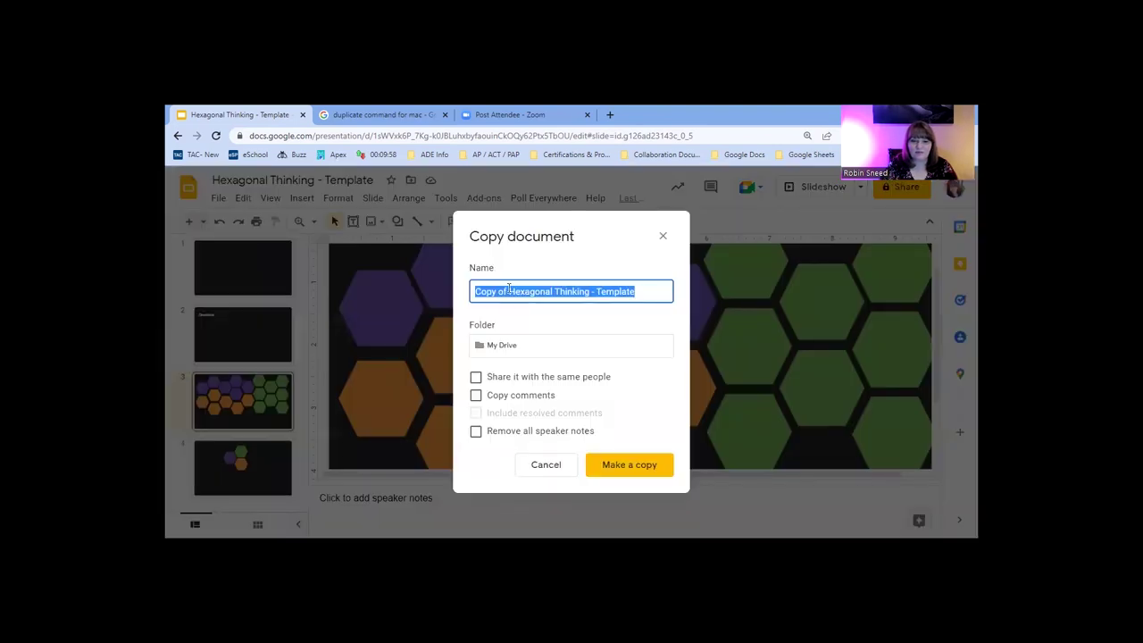
# Step: Edit the copy's name to 'Hexagonal Thinking - Pride & Prejudice'
pyautogui.click(509, 291)
pyautogui.moveTo(509, 291); pyautogui.dragTo(446, 289)
pyautogui.press('BackSpace')
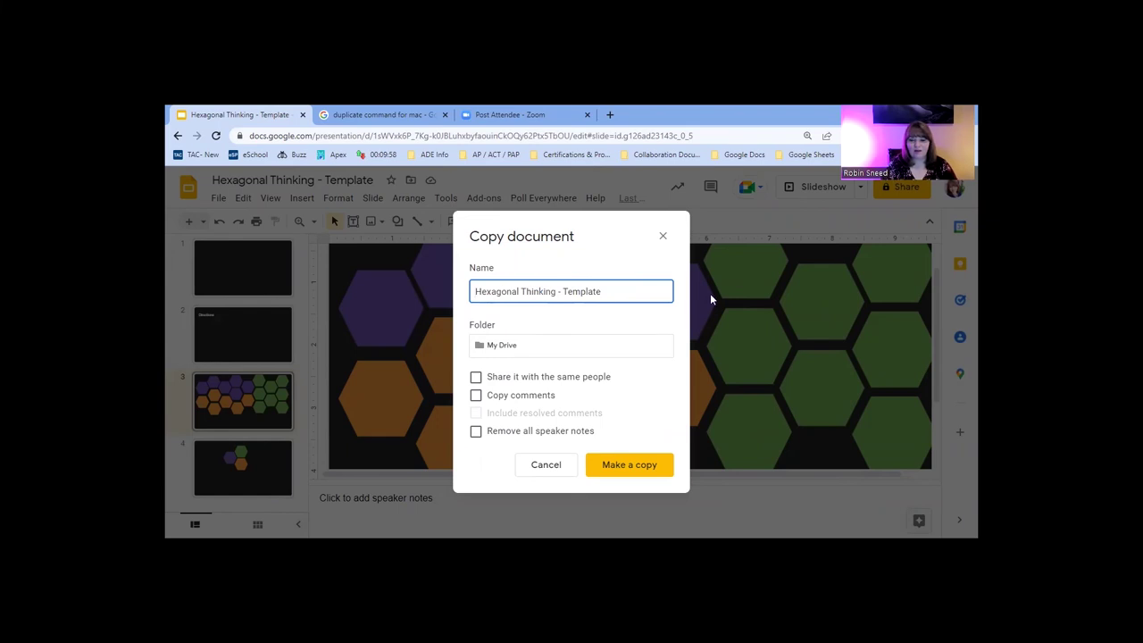
pyautogui.click(609, 308)
pyautogui.moveTo(604, 292); pyautogui.dragTo(561, 290)
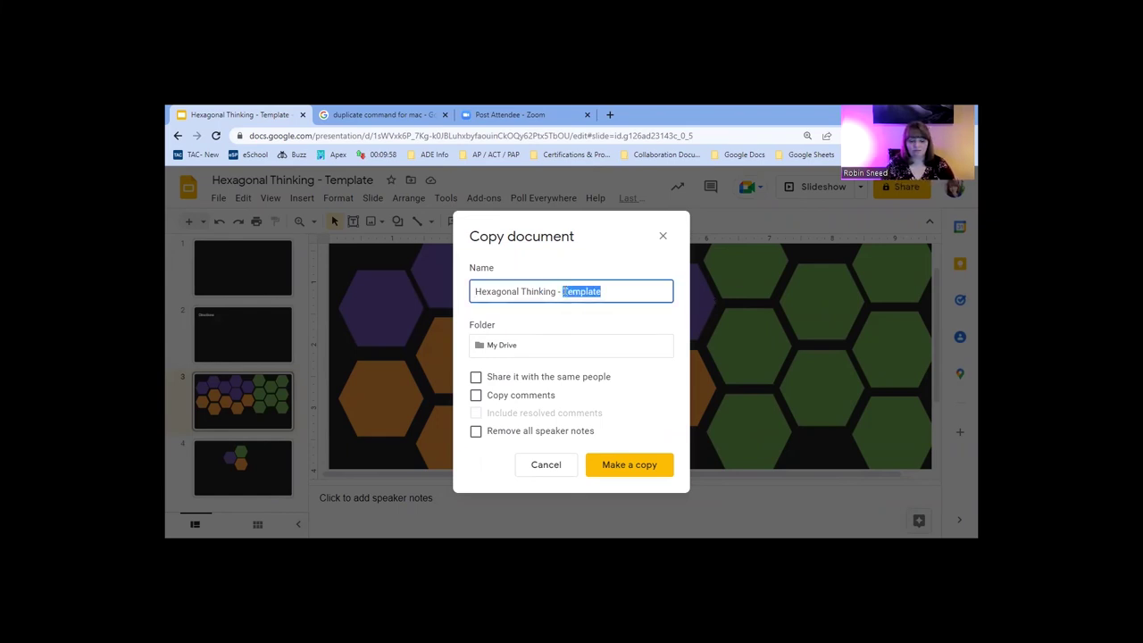
pyautogui.click(563, 291)
pyautogui.write('Pride ')
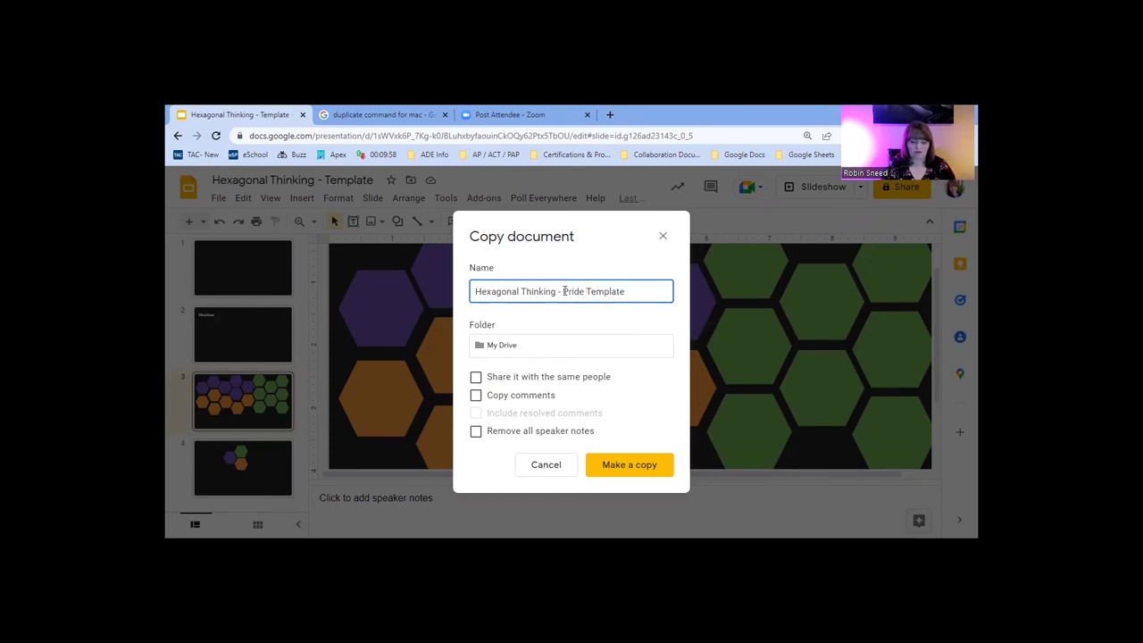
pyautogui.write('& Prejudice')
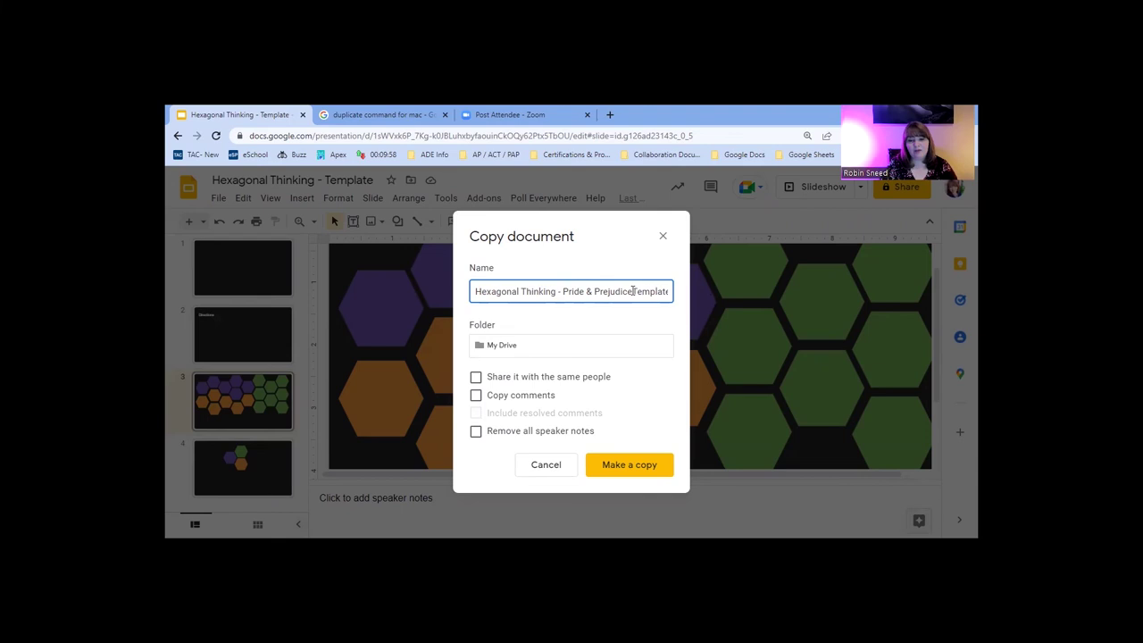
pyautogui.moveTo(632, 291); pyautogui.dragTo(678, 305)
pyautogui.press('BackSpace')
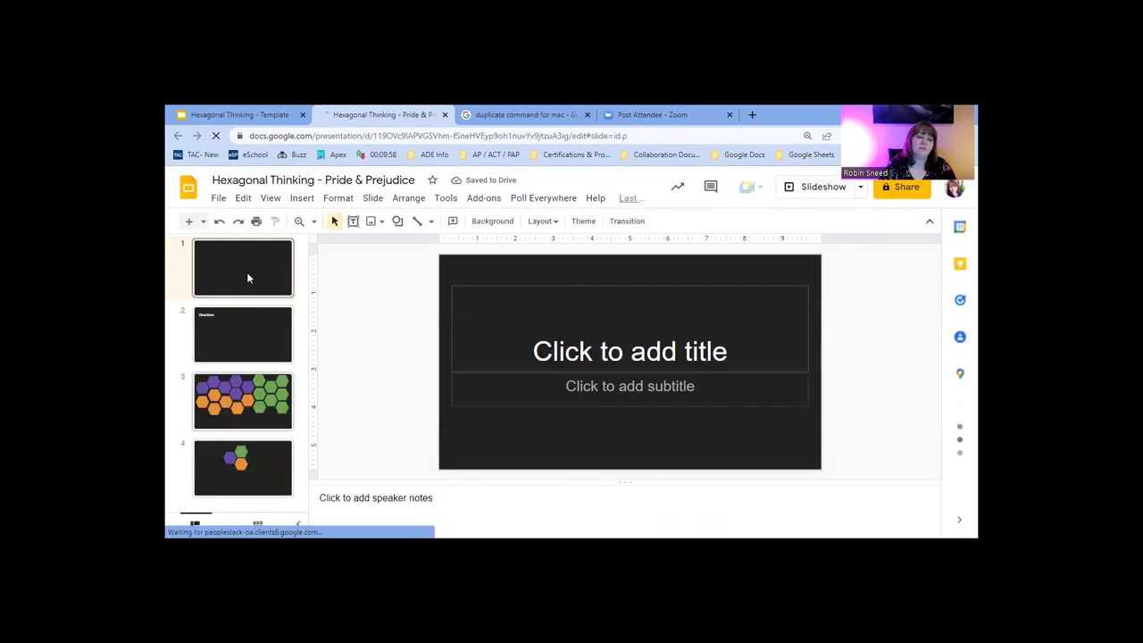
# Step: In the new copy, move from slide 1 to slide 2, the Directions slide
pyautogui.click(247, 271)
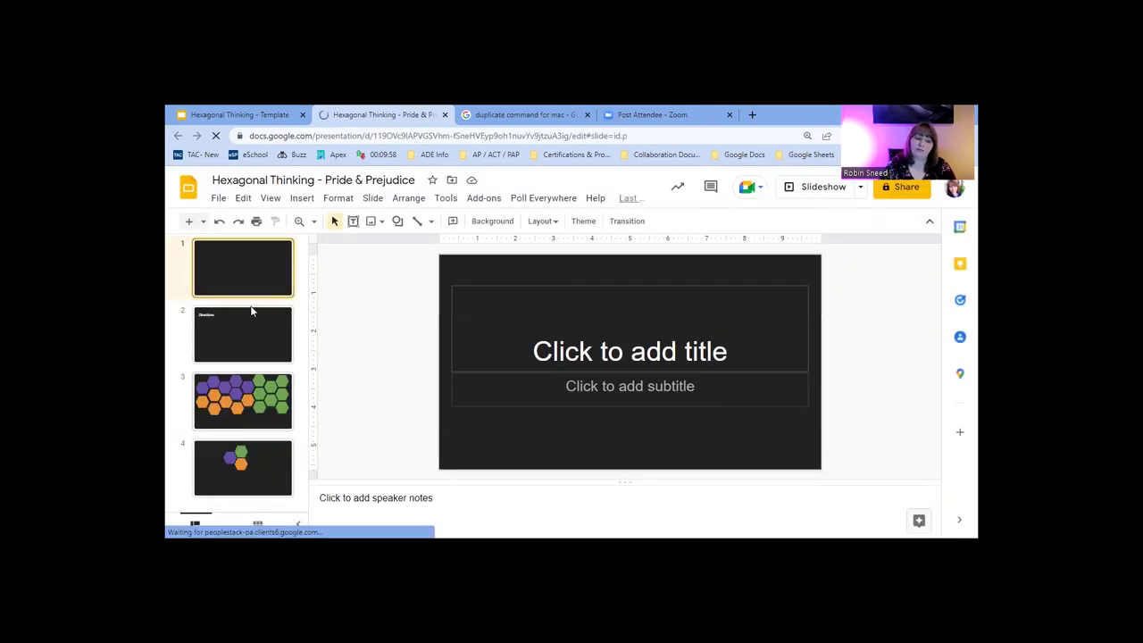
pyautogui.click(247, 339)
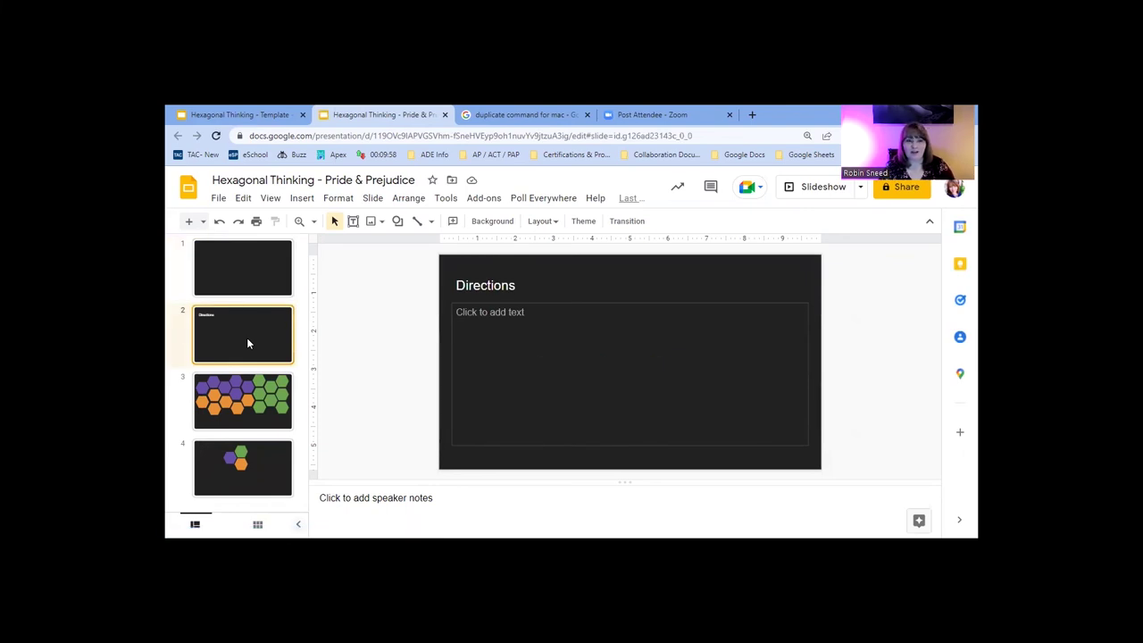